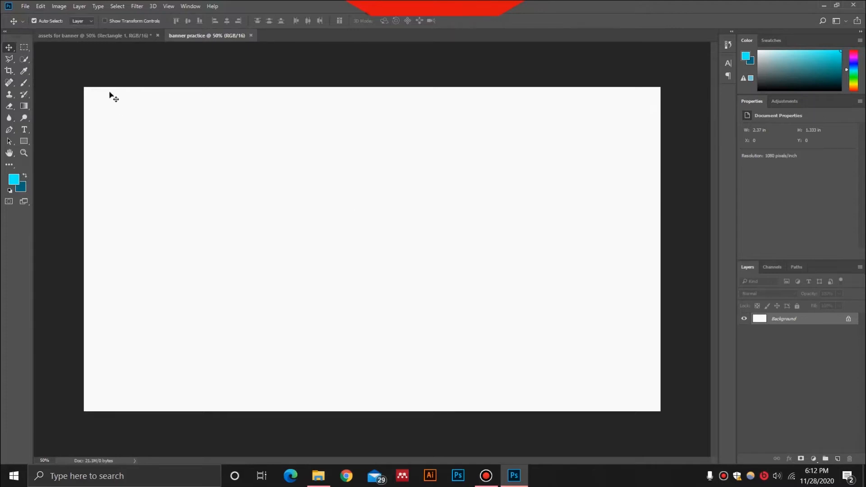
Copy the blue chevron background layer from the assets document into the banner practice document and position it to fill the canvas
{"action": "left_click", "coordinate": [107, 36]}
{"action": "scroll", "coordinate": [797, 433], "scroll_direction": "down", "scroll_amount": 1}
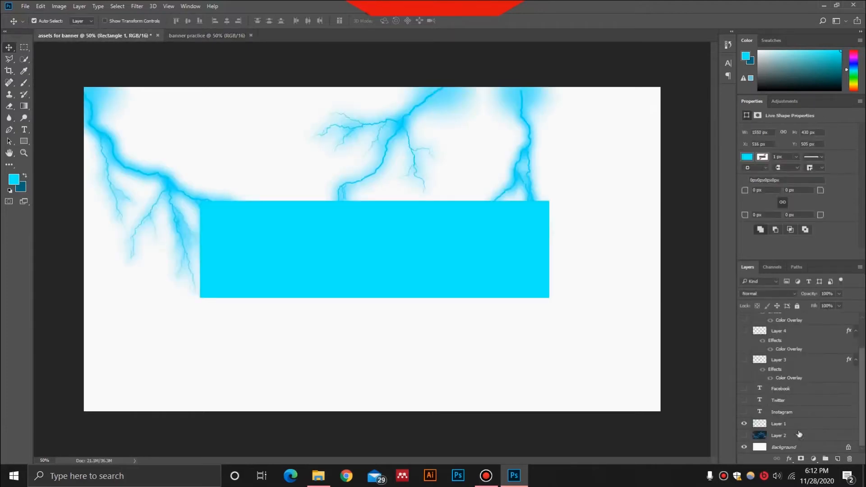
{"action": "left_click", "coordinate": [797, 438]}
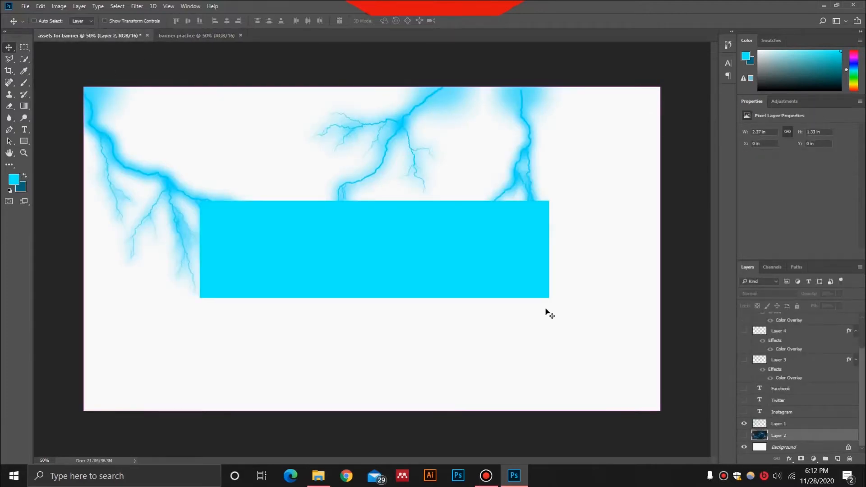
{"action": "left_click_drag", "start_coordinate": [208, 52], "coordinate": [634, 253]}
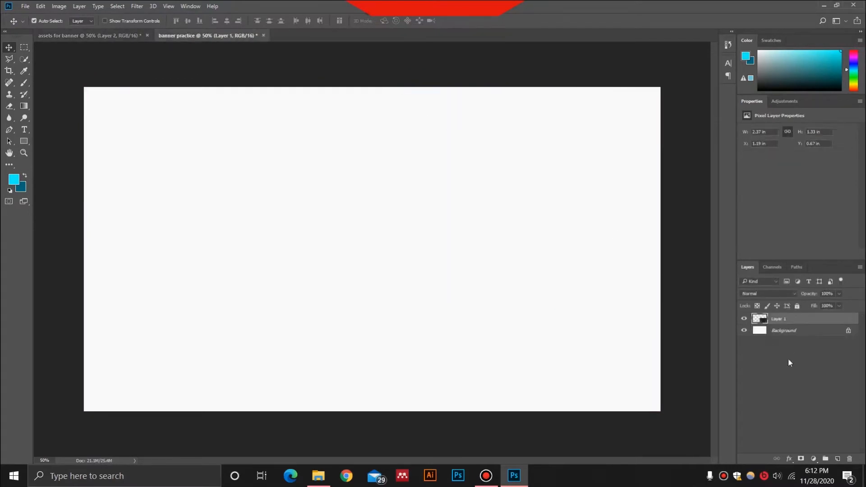
{"action": "left_click_drag", "start_coordinate": [544, 343], "coordinate": [255, 179]}
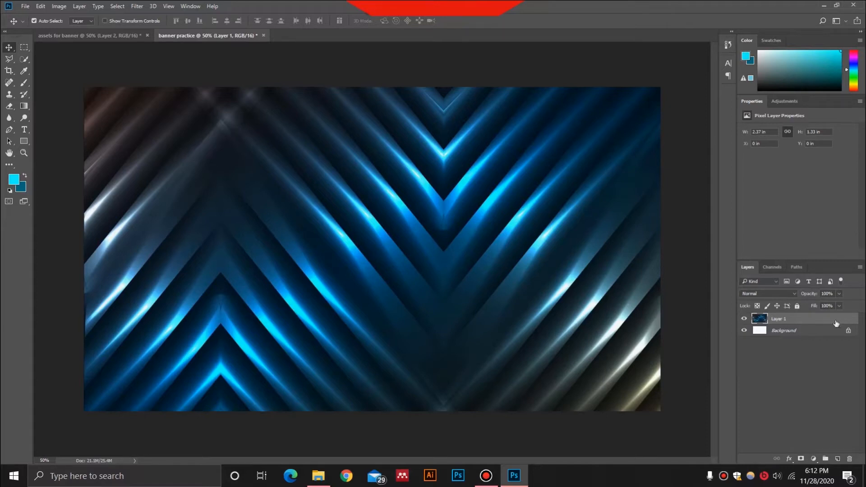
Add a Hue/Saturation adjustment clipped to the chevron background layer, with saturation -60 and lightness -39
{"action": "left_click", "coordinate": [814, 459]}
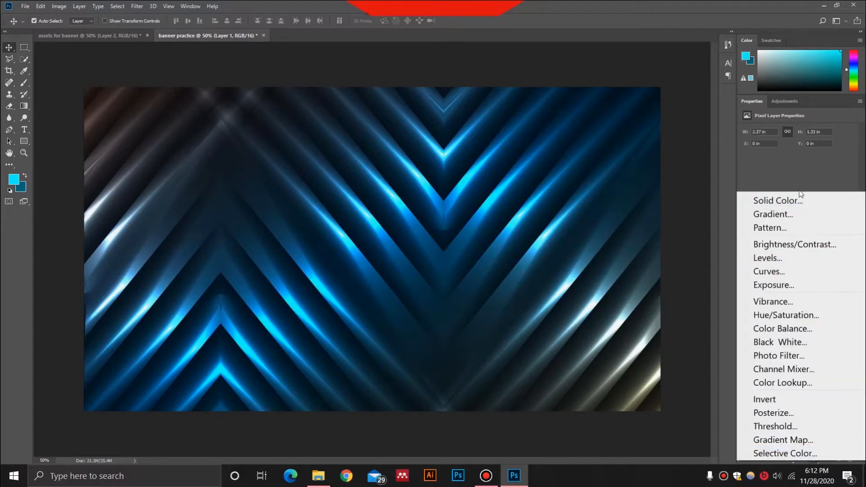
{"action": "left_click", "coordinate": [833, 314]}
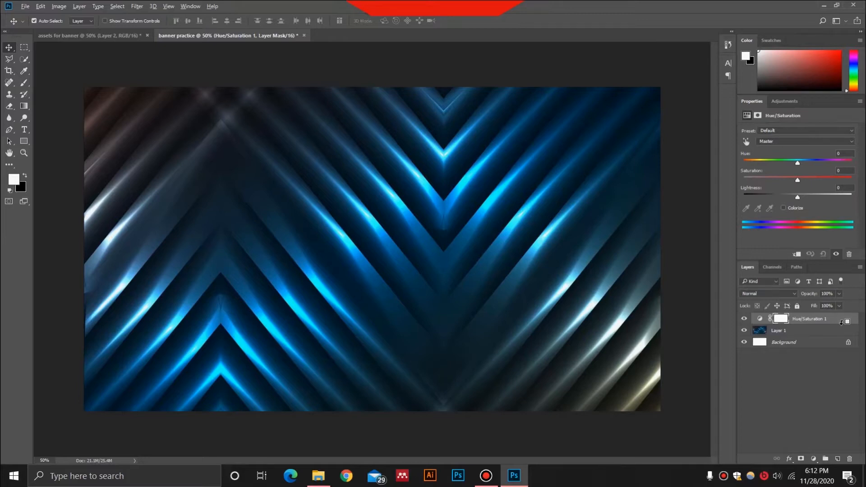
{"action": "left_click", "coordinate": [844, 324], "text": "alt"}
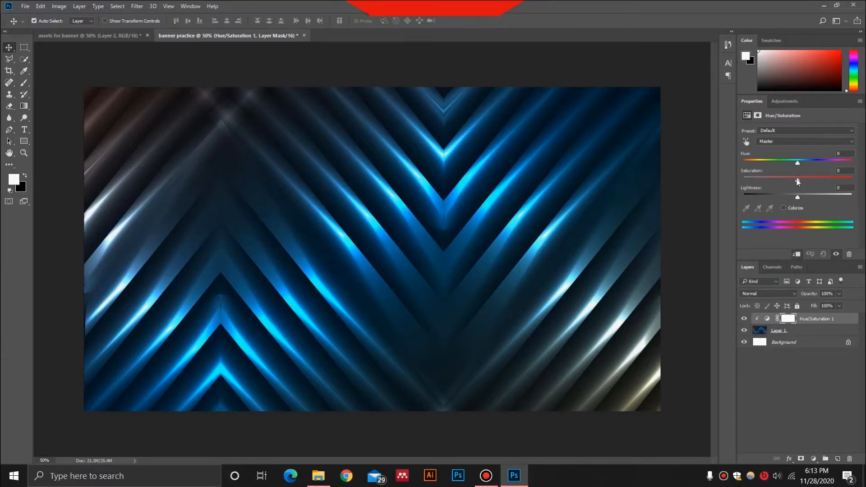
{"action": "left_click_drag", "start_coordinate": [797, 180], "coordinate": [778, 197]}
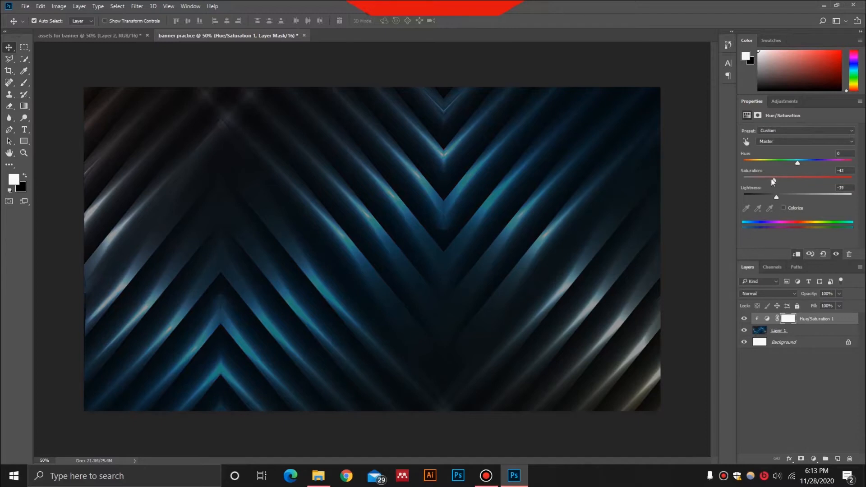
{"action": "left_click_drag", "start_coordinate": [774, 181], "coordinate": [766, 181]}
Copy the lightning layer from the assets document into the banner and align it with the canvas's upper-left corner
{"action": "left_click", "coordinate": [90, 35]}
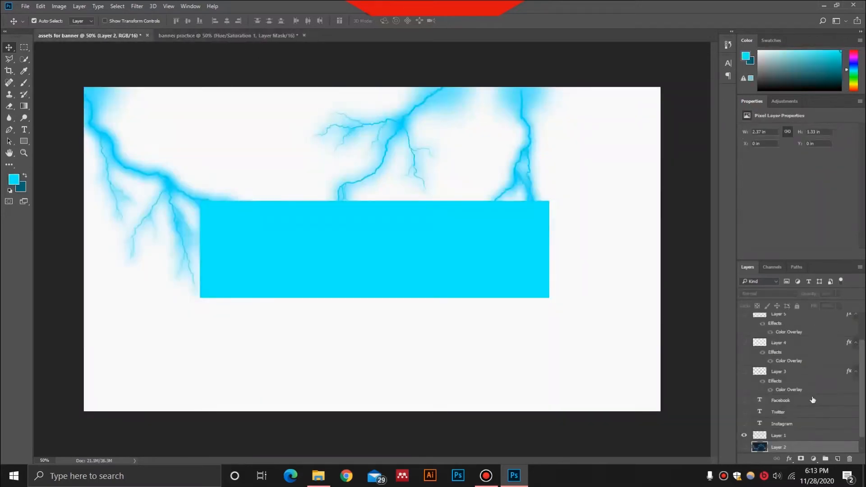
{"action": "left_click", "coordinate": [805, 435]}
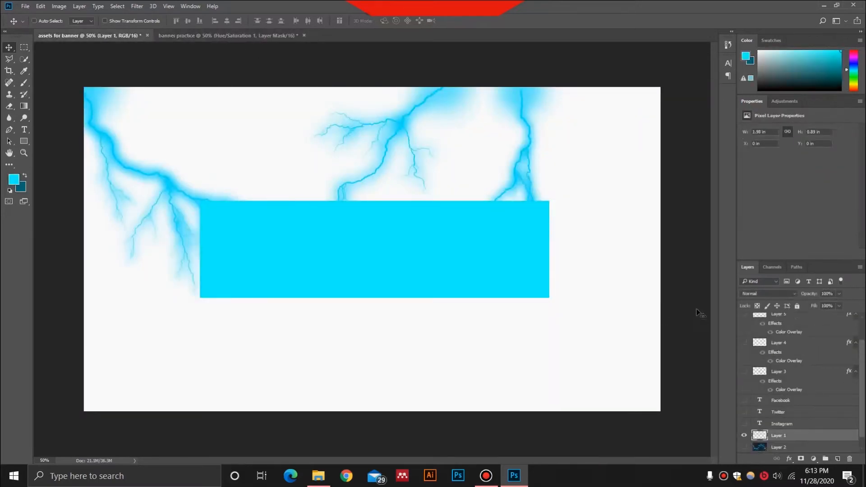
{"action": "left_click", "coordinate": [231, 35]}
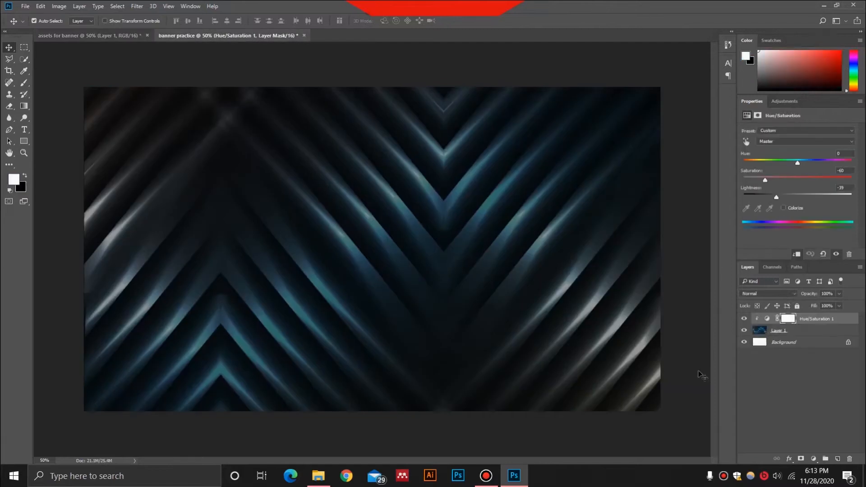
{"action": "left_click_drag", "start_coordinate": [702, 376], "coordinate": [696, 371]}
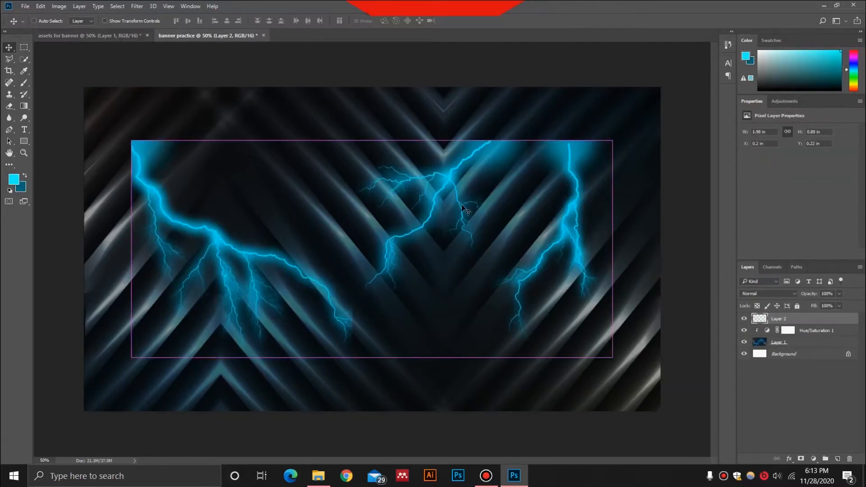
{"action": "key", "text": "ctrl+t"}
{"action": "left_click_drag", "start_coordinate": [427, 190], "coordinate": [381, 150]}
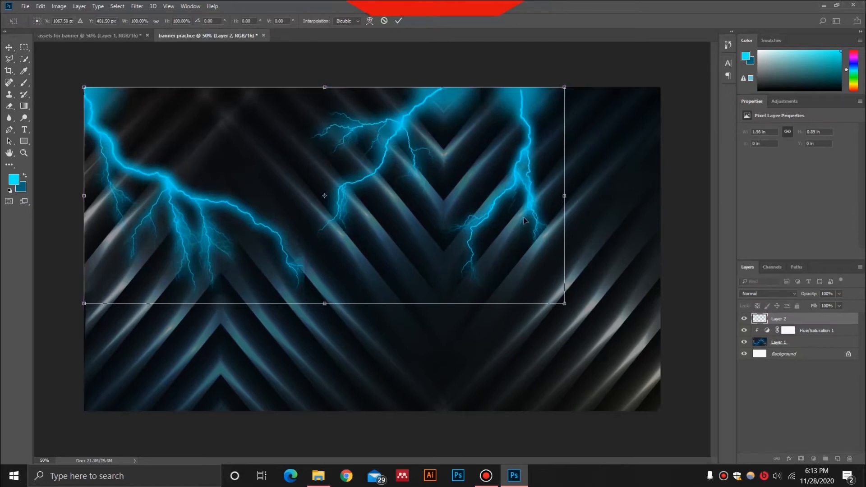
{"action": "key", "text": "Return"}
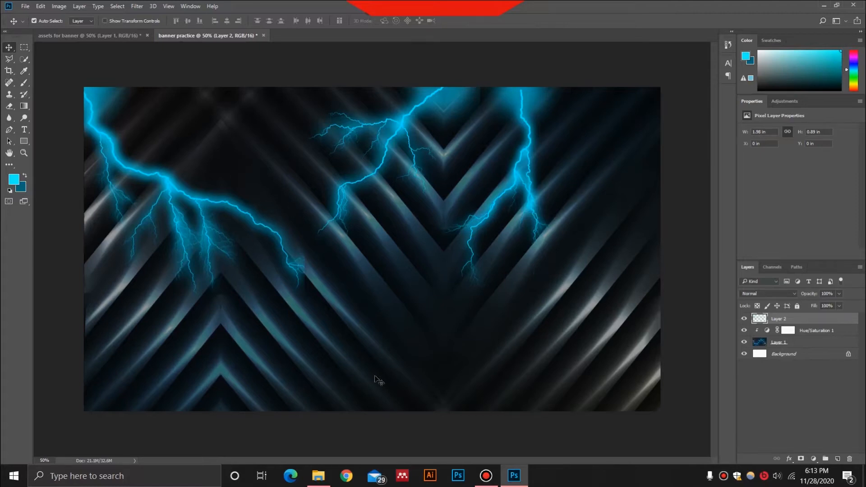
Create a cyan rectangle 1550 px wide and 430 px high on a new layer above the lightning in the banner document
{"action": "left_click", "coordinate": [85, 34]}
{"action": "scroll", "coordinate": [798, 349], "scroll_direction": "up", "scroll_amount": 1}
{"action": "scroll", "coordinate": [797, 349], "scroll_direction": "up", "scroll_amount": 1}
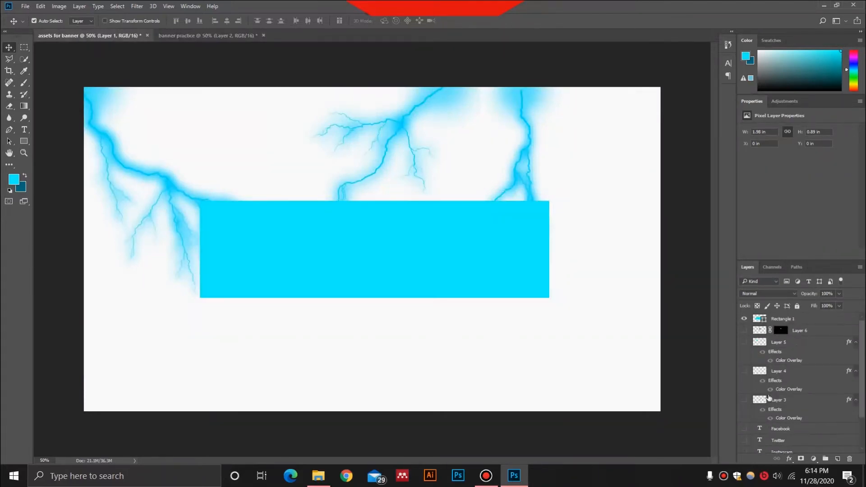
{"action": "left_click", "coordinate": [208, 35]}
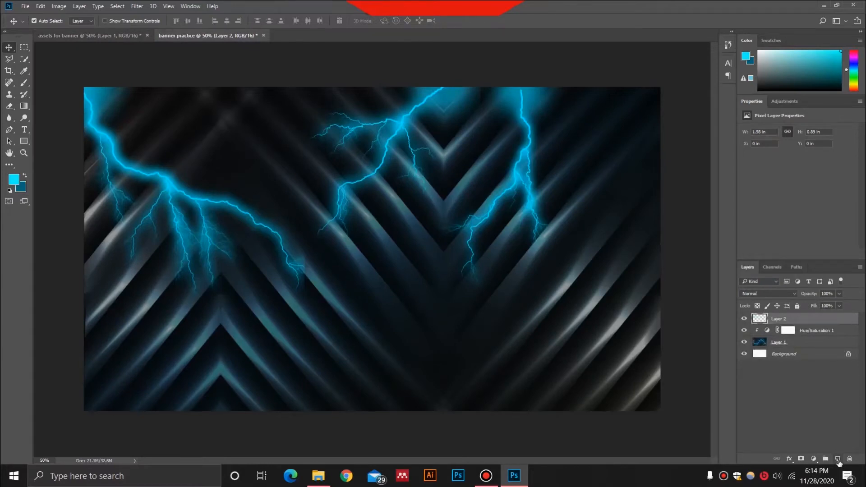
{"action": "left_click", "coordinate": [838, 460]}
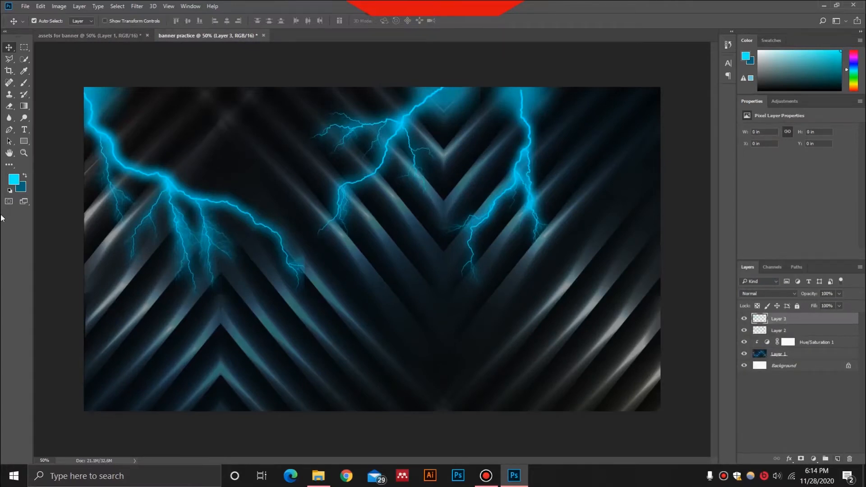
{"action": "left_click", "coordinate": [24, 142]}
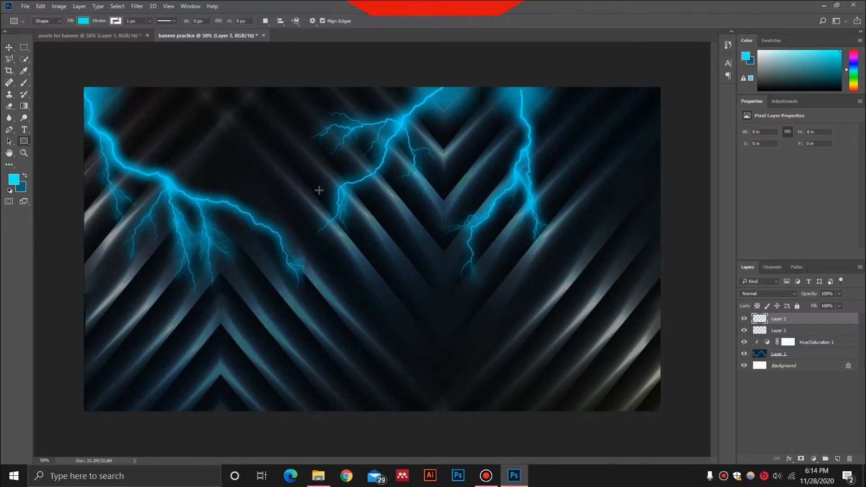
{"action": "left_click", "coordinate": [332, 203]}
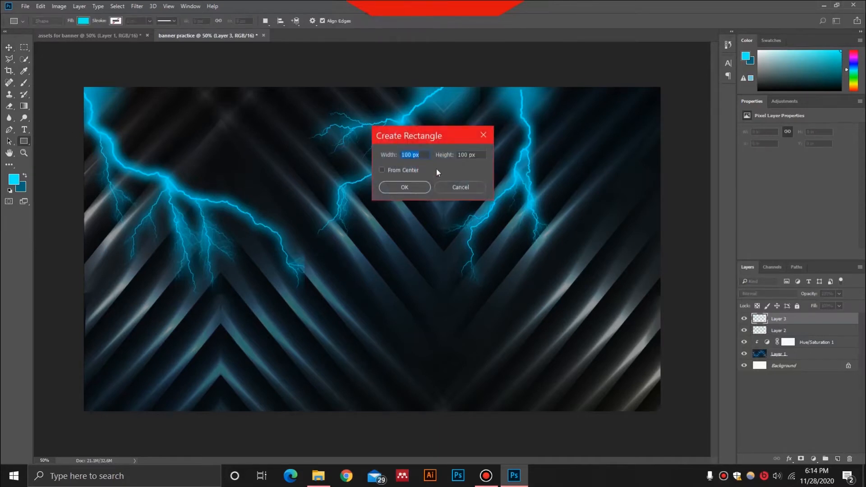
{"action": "type", "text": "1t5"}
{"action": "left_click", "coordinate": [481, 154]}
{"action": "type", "text": "430"}
{"action": "left_click", "coordinate": [415, 189]}
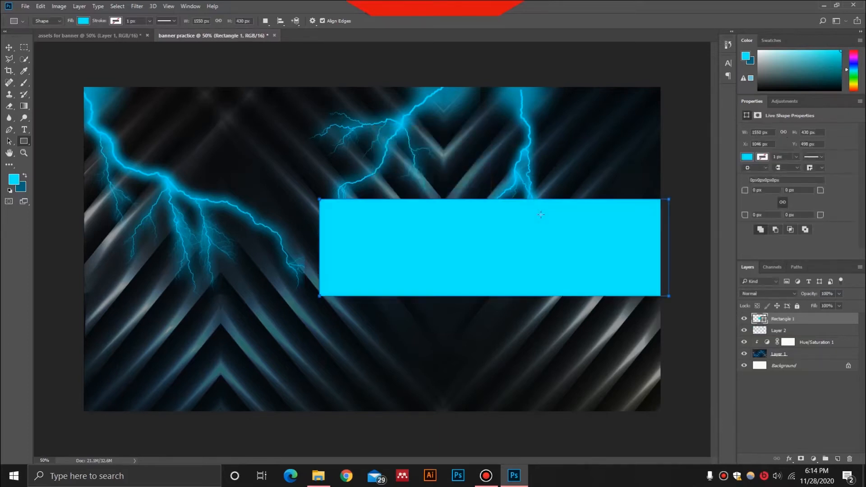
Center the cyan rectangle on the canvas and lower its layer opacity to 29%
{"action": "key", "text": "v"}
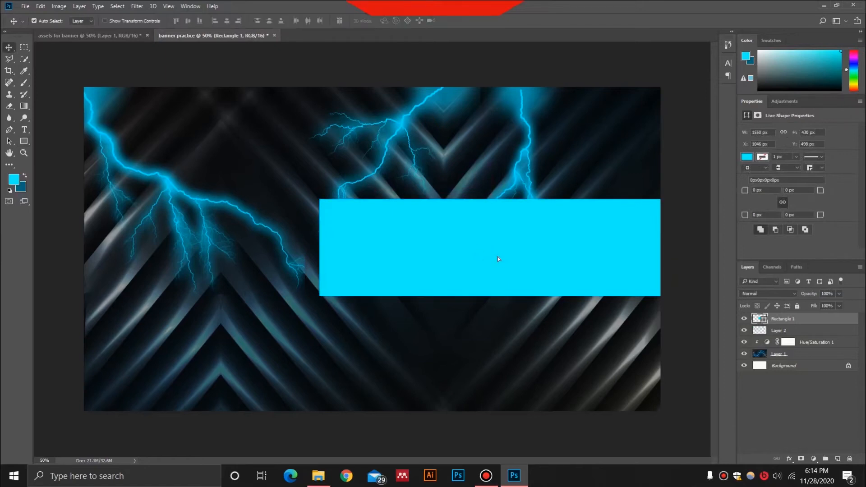
{"action": "left_click_drag", "start_coordinate": [498, 257], "coordinate": [379, 259]}
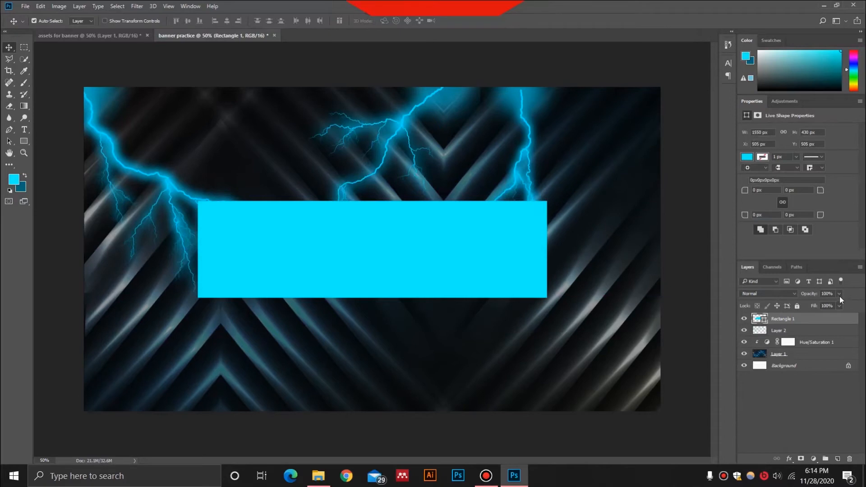
{"action": "left_click_drag", "start_coordinate": [827, 304], "coordinate": [808, 307]}
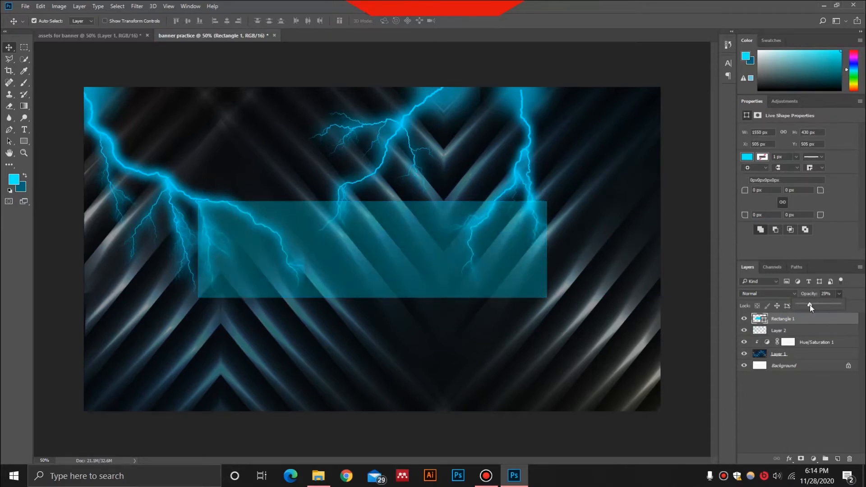
{"action": "left_click", "coordinate": [790, 383]}
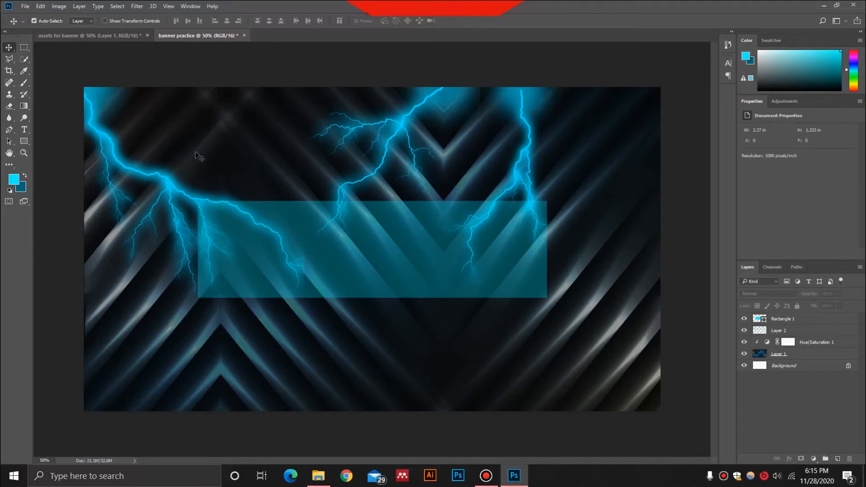
Copy the masked Rabbits logo layer from the assets document into the banner, show it, and place it in the rectangle's upper middle
{"action": "left_click", "coordinate": [102, 36]}
{"action": "scroll", "coordinate": [812, 361], "scroll_direction": "up", "scroll_amount": 1}
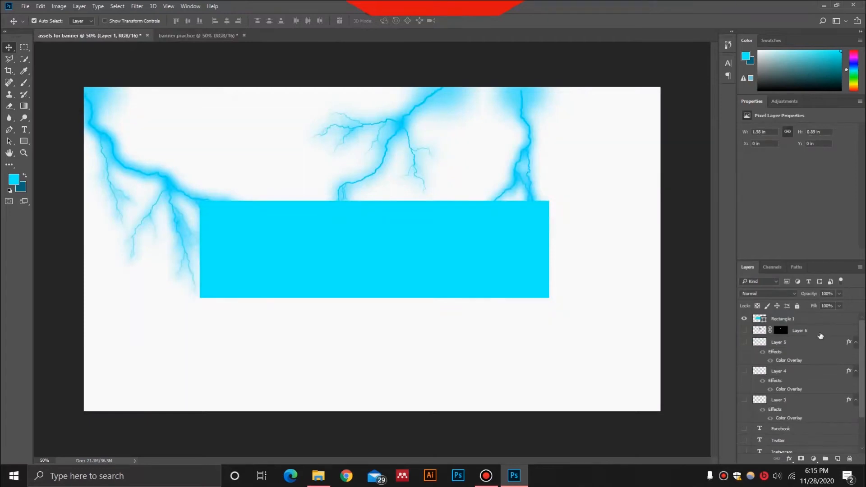
{"action": "left_click", "coordinate": [829, 334]}
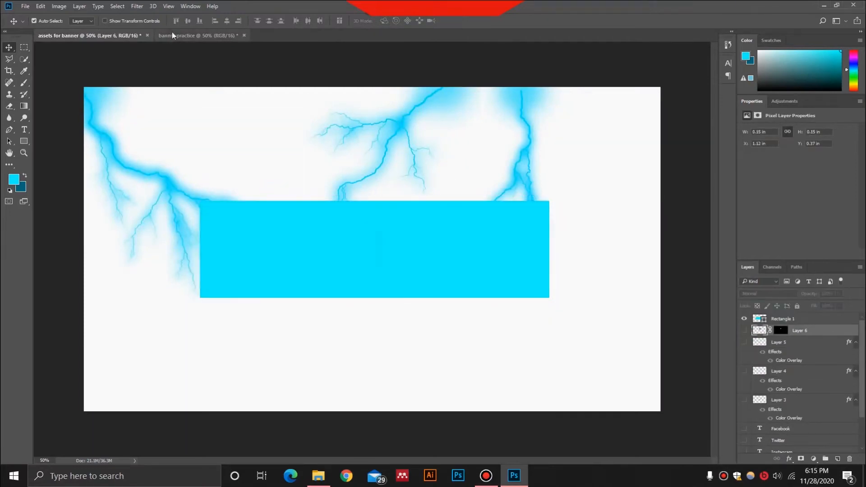
{"action": "left_click", "coordinate": [172, 35]}
{"action": "left_click_drag", "start_coordinate": [804, 326], "coordinate": [805, 325]}
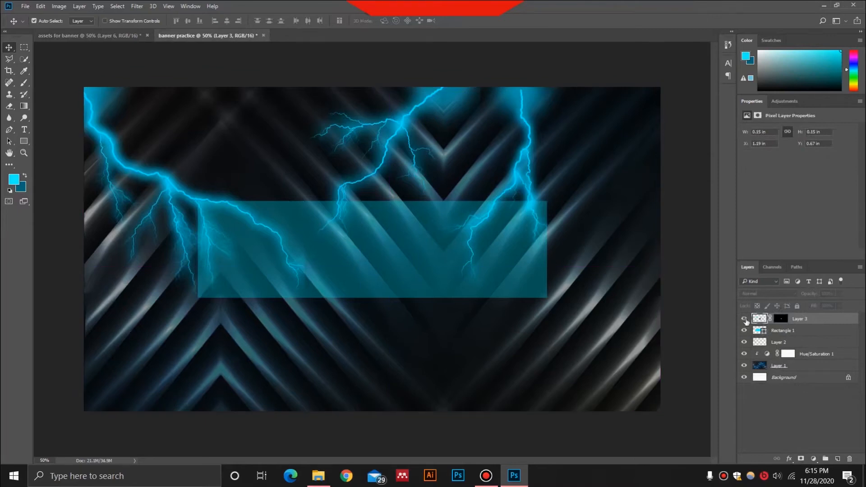
{"action": "key", "text": "ctrl+t"}
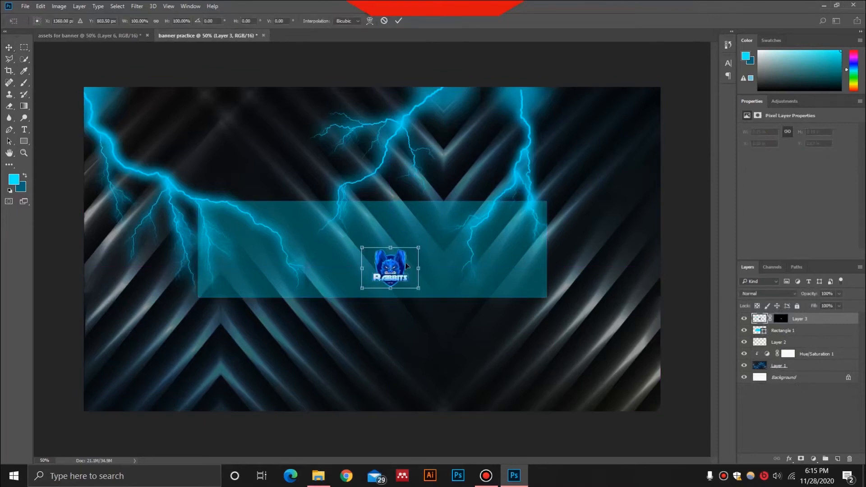
{"action": "left_click_drag", "start_coordinate": [383, 264], "coordinate": [365, 244]}
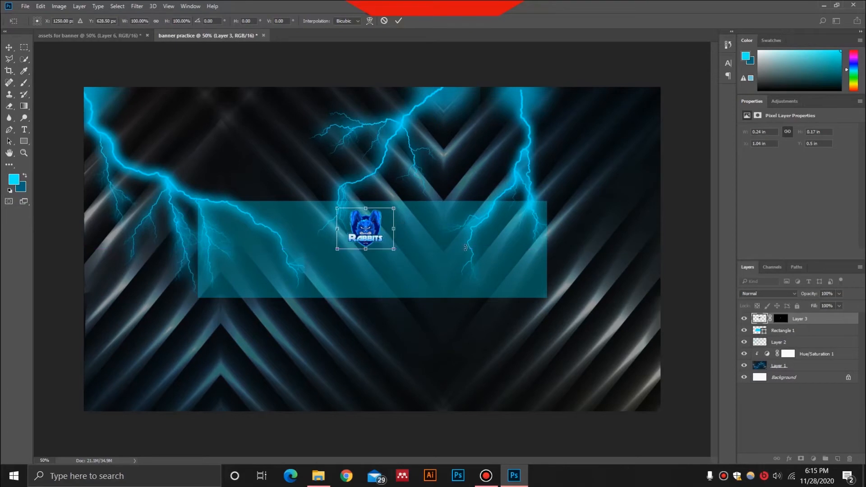
{"action": "key", "text": "Return"}
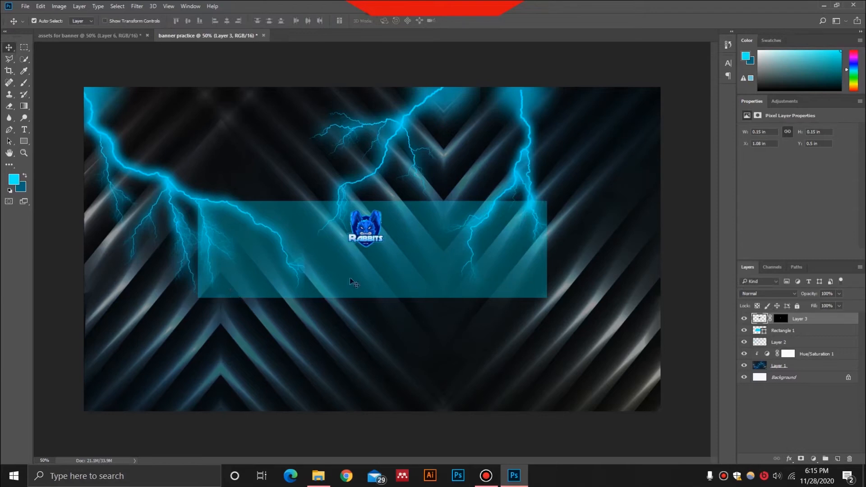
Copy the three social media icon layers (Layer 3, Layer 4 and Layer 5) from the assets document into the banner and make them visible
{"action": "left_click", "coordinate": [104, 36]}
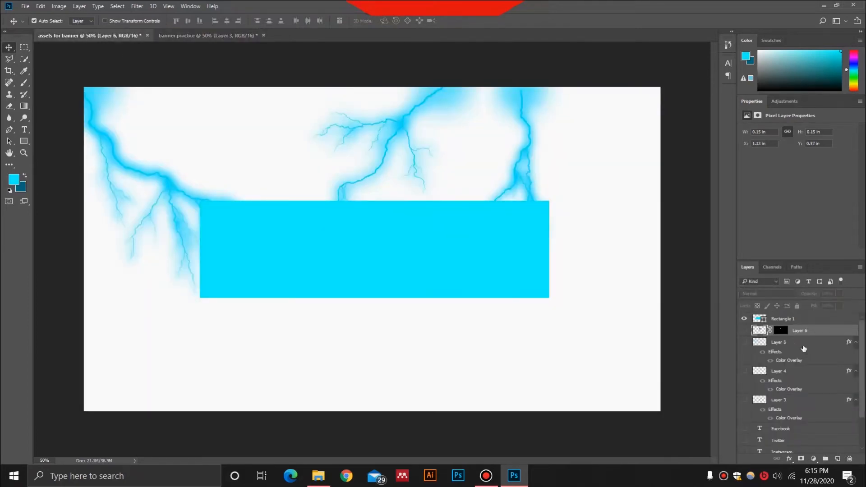
{"action": "left_click", "coordinate": [804, 347]}
{"action": "left_click", "coordinate": [808, 374], "text": "ctrl"}
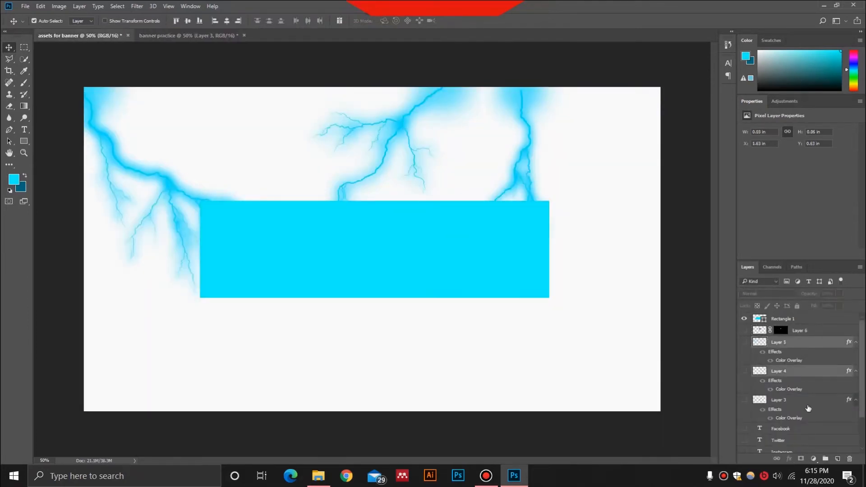
{"action": "left_click", "coordinate": [808, 404], "text": "ctrl"}
{"action": "left_click", "coordinate": [208, 37]}
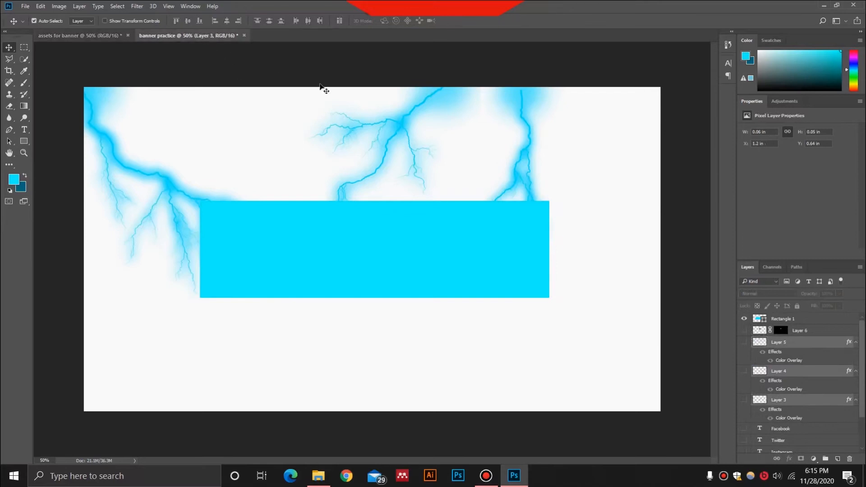
{"action": "key", "text": "ctrl+v"}
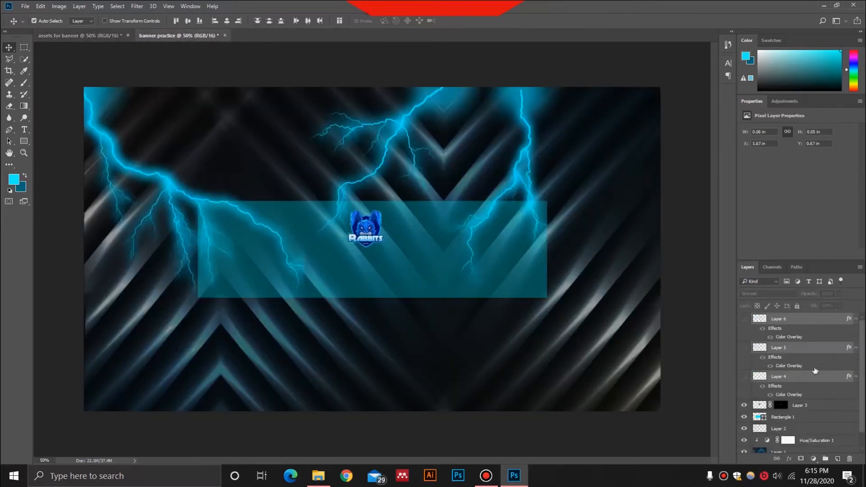
{"action": "left_click", "coordinate": [745, 376]}
{"action": "left_click", "coordinate": [745, 348]}
{"action": "left_click", "coordinate": [744, 318]}
{"action": "left_click", "coordinate": [744, 319]}
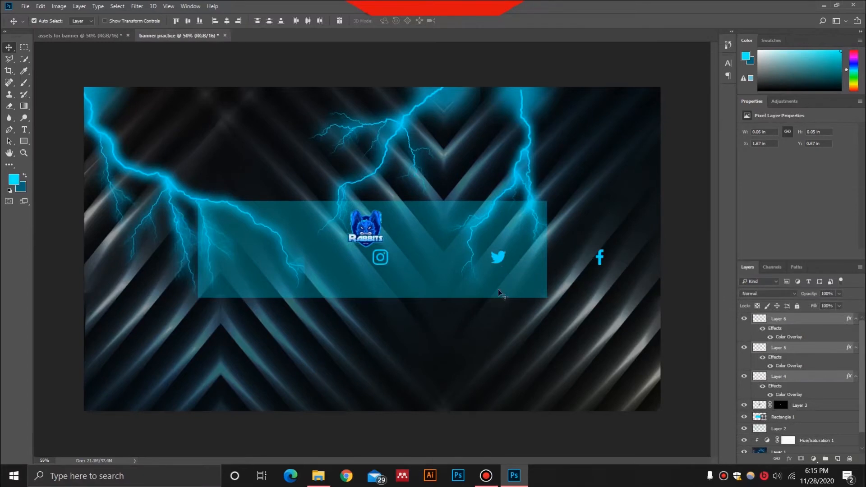
Examine the Color Overlay effect and its overlay color in the layer style of the Layer 4 icon
{"action": "scroll", "coordinate": [499, 291], "scroll_direction": "up", "scroll_amount": 3}
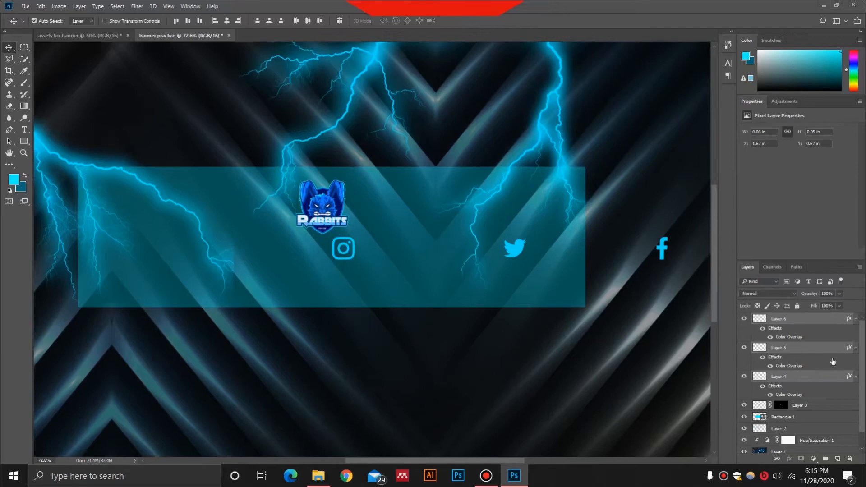
{"action": "left_click", "coordinate": [829, 379]}
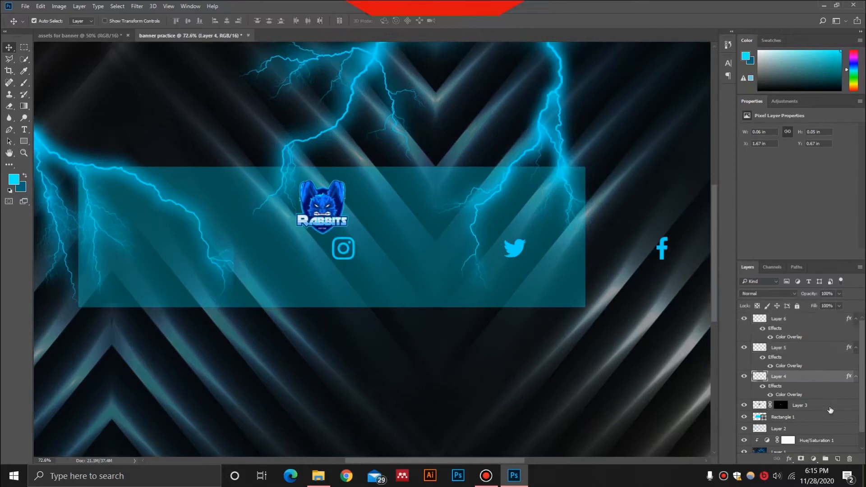
{"action": "double_click", "coordinate": [833, 378]}
{"action": "left_click_drag", "start_coordinate": [561, 120], "coordinate": [648, 220]}
{"action": "left_click", "coordinate": [616, 340]}
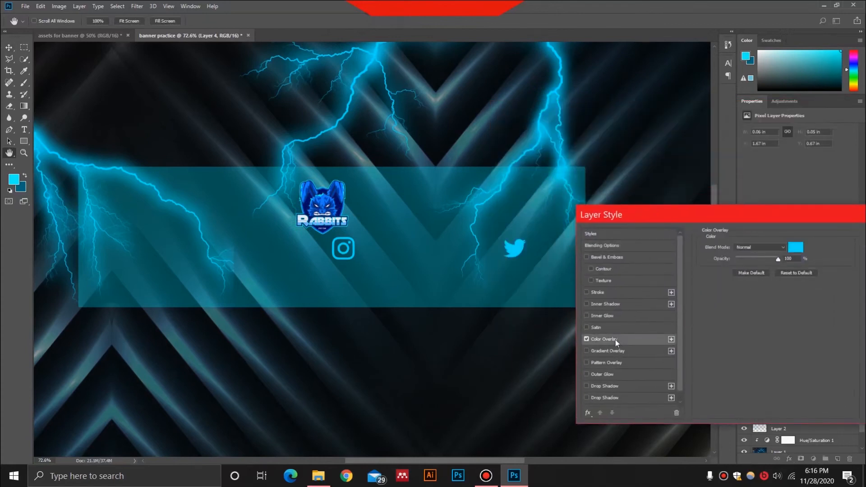
{"action": "left_click", "coordinate": [795, 247]}
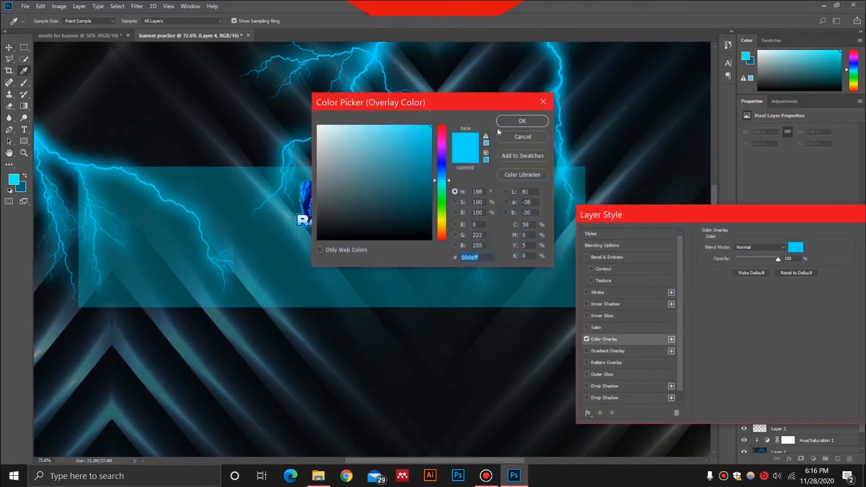
{"action": "key", "text": "Return"}
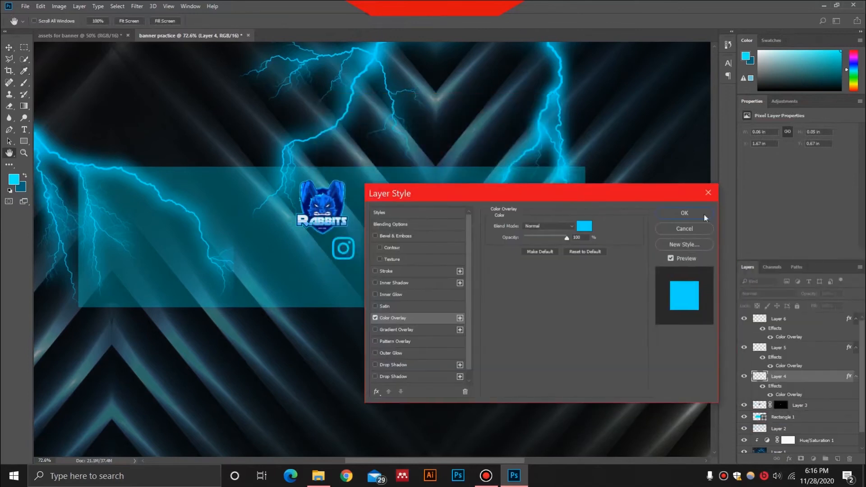
{"action": "left_click", "coordinate": [707, 194]}
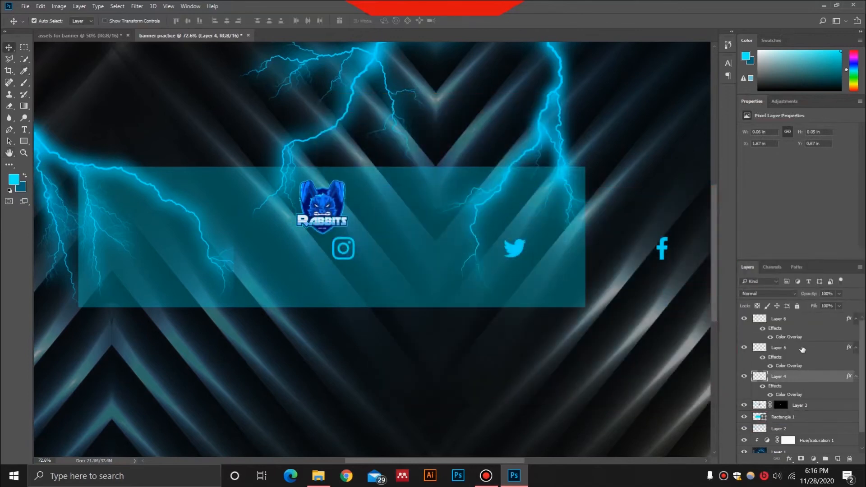
Move the three social media icon layers together into the lower part of the cyan rectangle
{"action": "left_click", "coordinate": [799, 351], "text": "shift"}
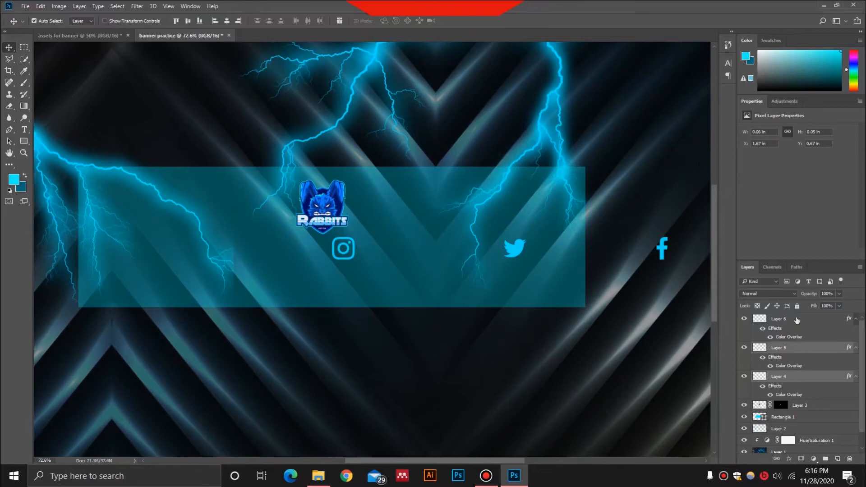
{"action": "left_click", "coordinate": [797, 320], "text": "shift"}
{"action": "key", "text": "ctrl+t"}
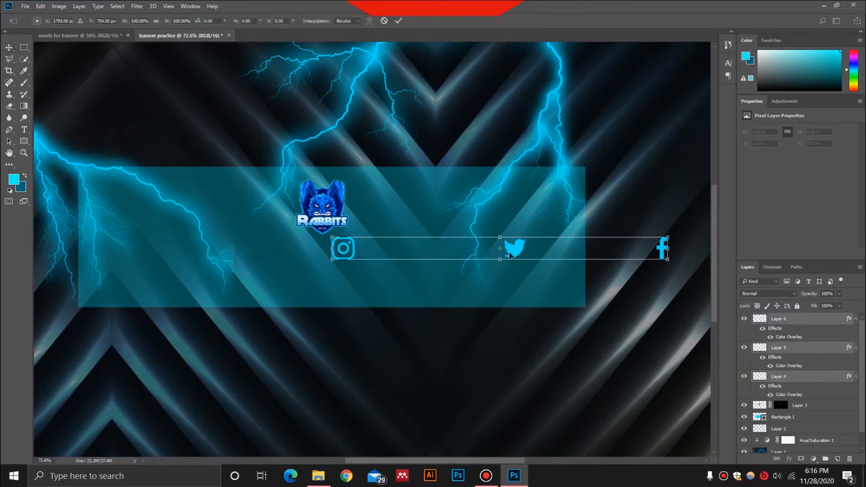
{"action": "left_click_drag", "start_coordinate": [510, 255], "coordinate": [325, 280]}
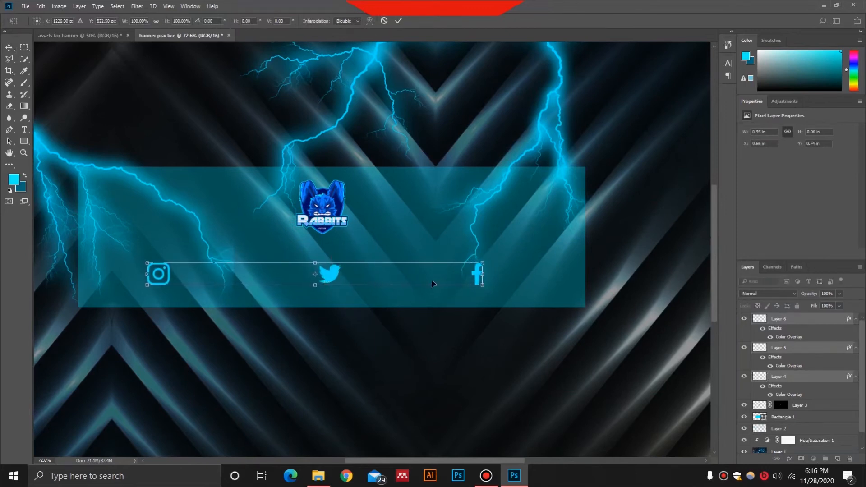
{"action": "key", "text": "Return"}
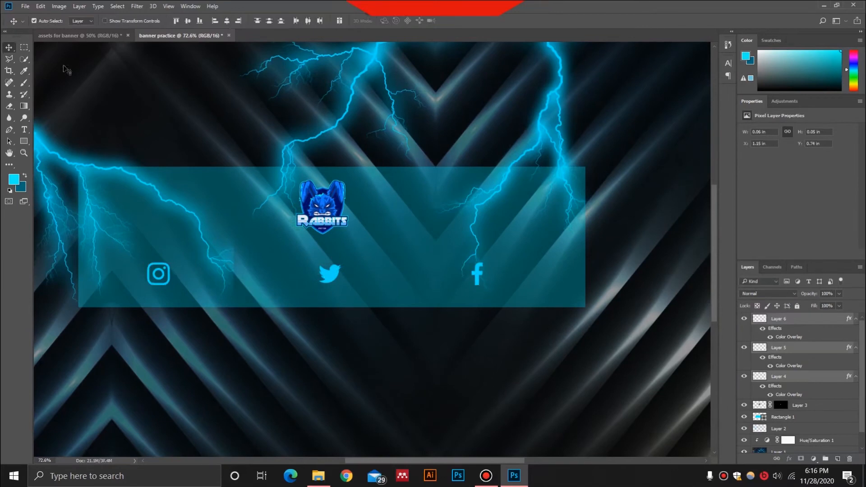
Show the Facebook, Twitter and Instagram text layers in the assets document and copy them into the banner above Layer 6
{"action": "left_click", "coordinate": [81, 35]}
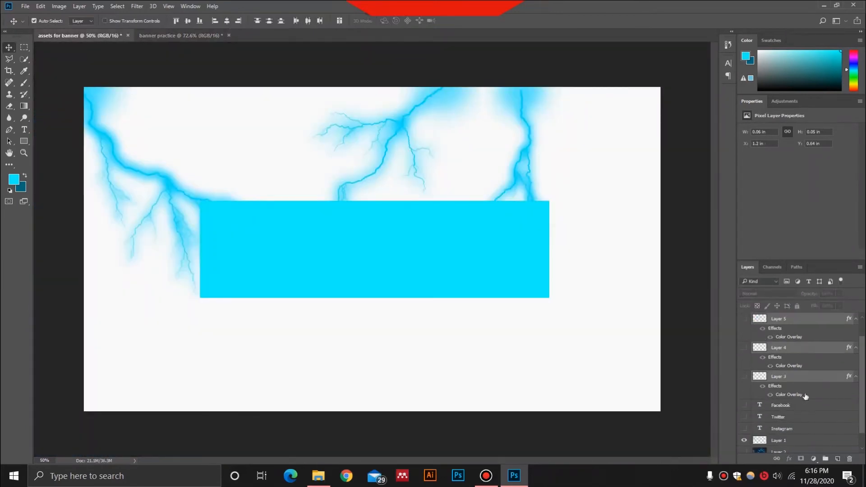
{"action": "left_click_drag", "start_coordinate": [745, 406], "coordinate": [744, 434]}
{"action": "left_click", "coordinate": [808, 410]}
{"action": "left_click", "coordinate": [808, 418], "text": "ctrl"}
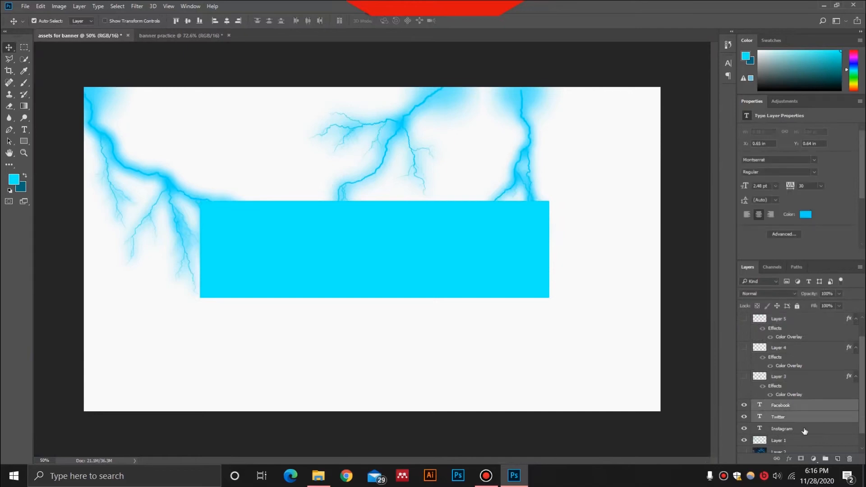
{"action": "left_click", "coordinate": [806, 429], "text": "ctrl"}
{"action": "left_click", "coordinate": [212, 36]}
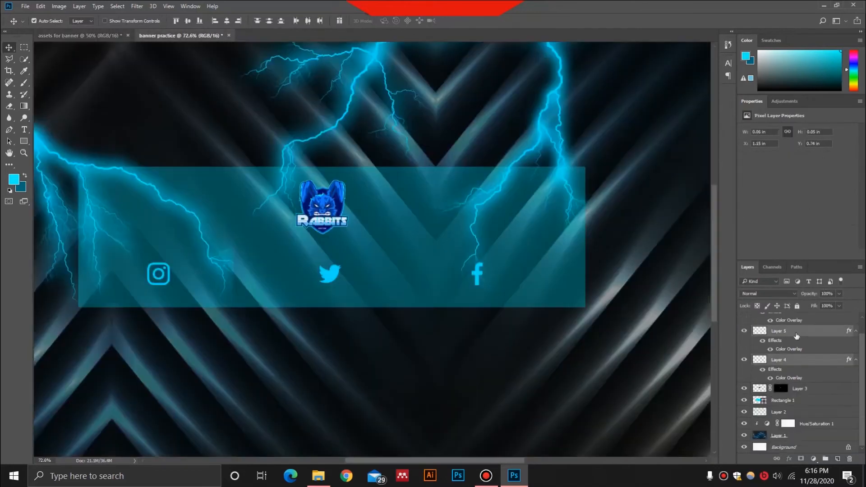
{"action": "scroll", "coordinate": [810, 335], "scroll_direction": "up", "scroll_amount": 2}
{"action": "left_click", "coordinate": [816, 321]}
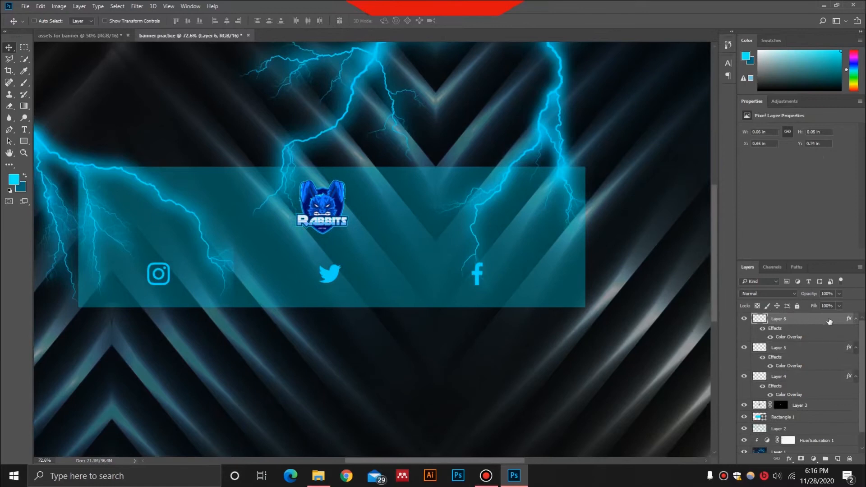
{"action": "key", "text": "ctrl+v"}
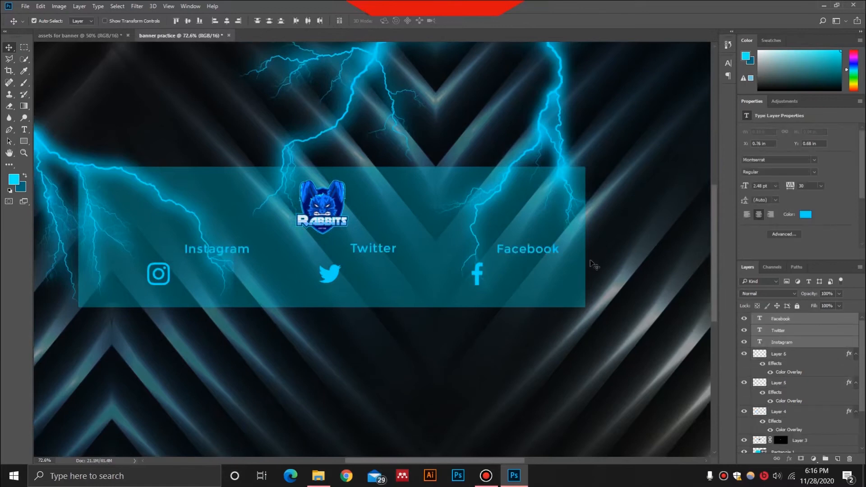
Move the three text labels together down beside their matching social media icons
{"action": "left_click_drag", "start_coordinate": [592, 267], "coordinate": [593, 266]}
{"action": "key", "text": "ctrl+t"}
{"action": "left_click_drag", "start_coordinate": [387, 256], "coordinate": [379, 277]}
{"action": "key", "text": "Return"}
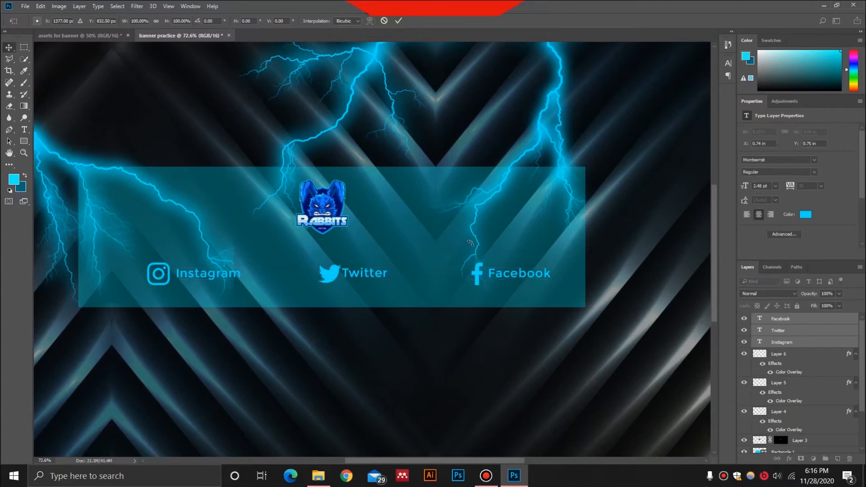
Shift the Twitter icon slightly away from its label and fine-tune the Facebook icon's spacing
{"action": "scroll", "coordinate": [341, 308], "scroll_direction": "up", "scroll_amount": 3}
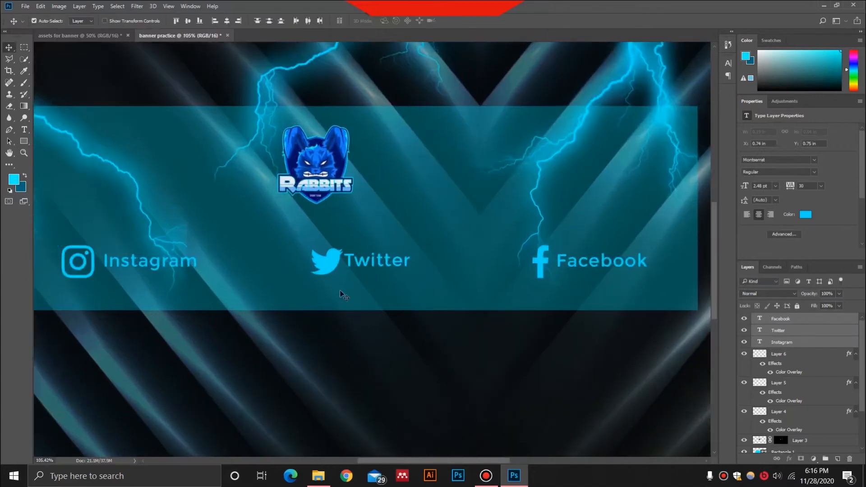
{"action": "left_click_drag", "start_coordinate": [334, 266], "coordinate": [327, 265]}
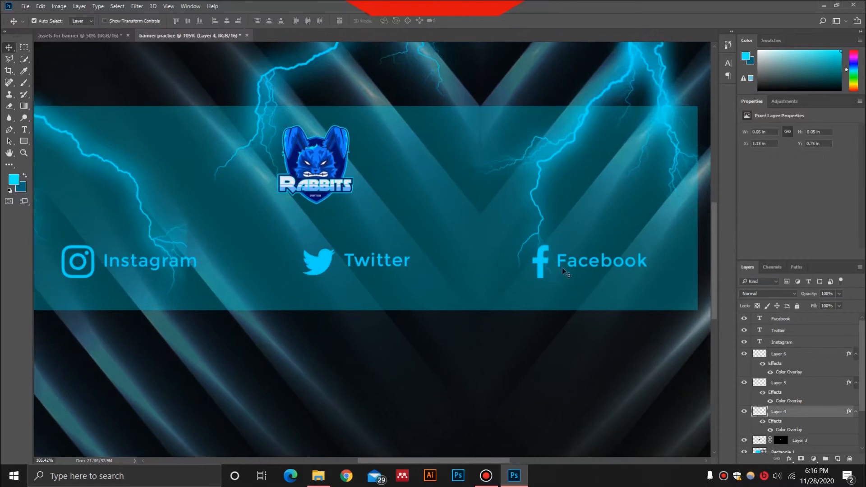
{"action": "left_click", "coordinate": [539, 270]}
{"action": "left_click_drag", "start_coordinate": [540, 269], "coordinate": [539, 269]}
{"action": "scroll", "coordinate": [458, 253], "scroll_direction": "down", "scroll_amount": 2}
{"action": "scroll", "coordinate": [458, 253], "scroll_direction": "down", "scroll_amount": 1}
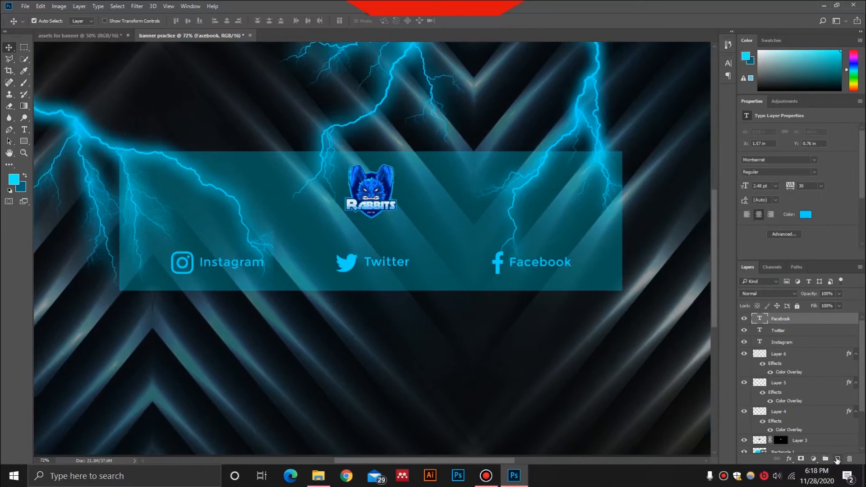
Add the text "twiter" in 14 pt Montserrat on a new layer across the Rabbits logo
{"action": "left_click", "coordinate": [837, 459]}
{"action": "left_click", "coordinate": [24, 129]}
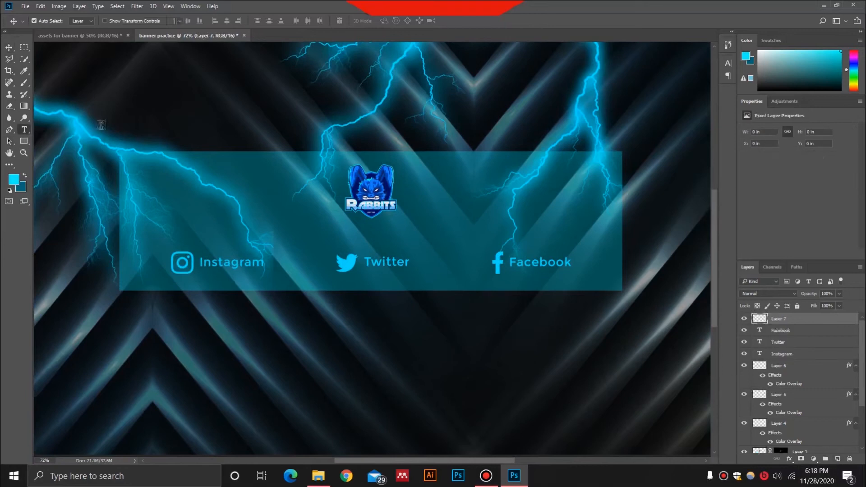
{"action": "left_click", "coordinate": [411, 221]}
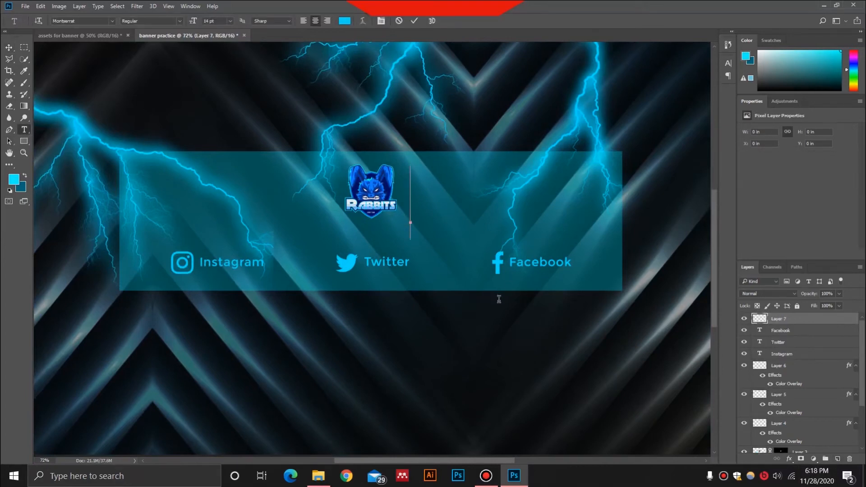
{"action": "type", "text": "S"}
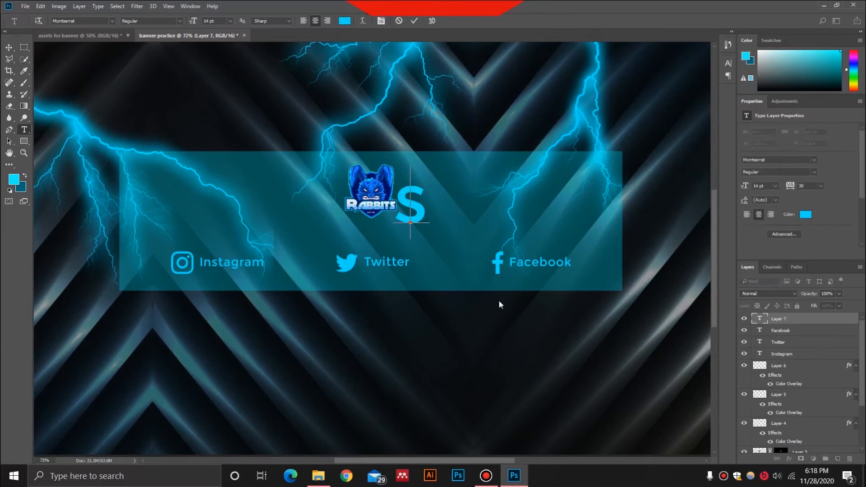
{"action": "key", "text": "BackSpace"}
{"action": "type", "text": "t5"}
{"action": "key", "text": "BackSpace"}
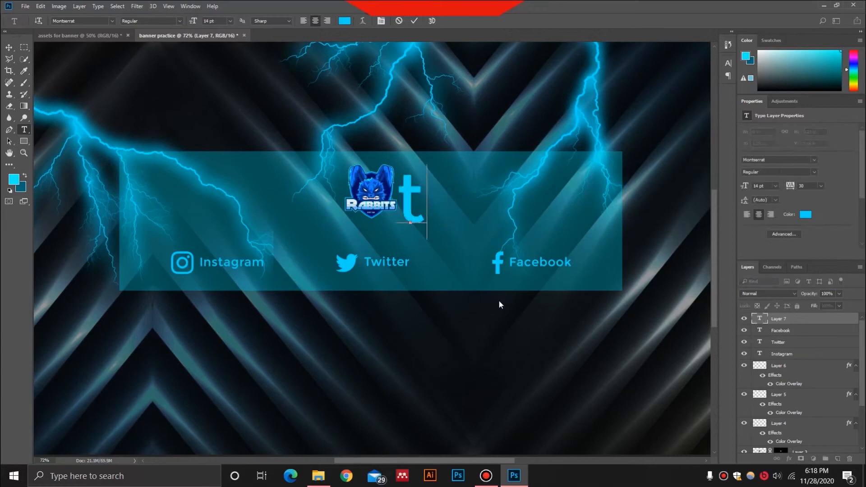
{"action": "type", "text": "wit5"}
{"action": "key", "text": "BackSpace"}
{"action": "key", "text": "BackSpace"}
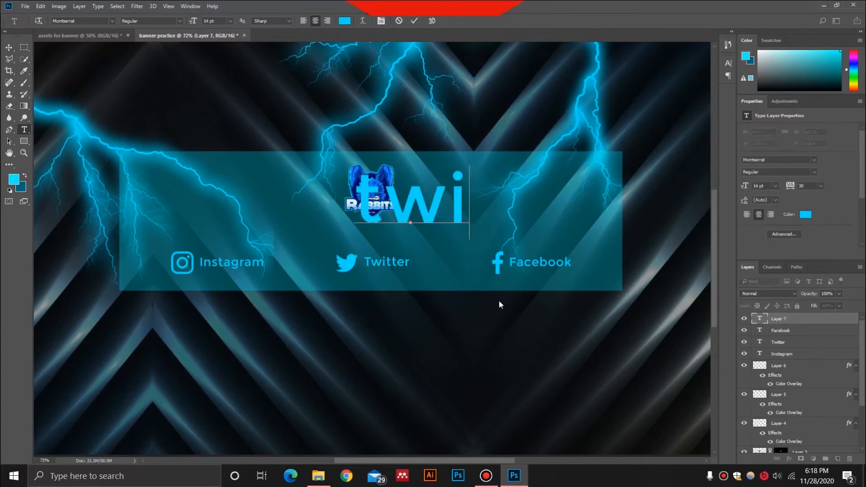
{"action": "type", "text": "ter"}
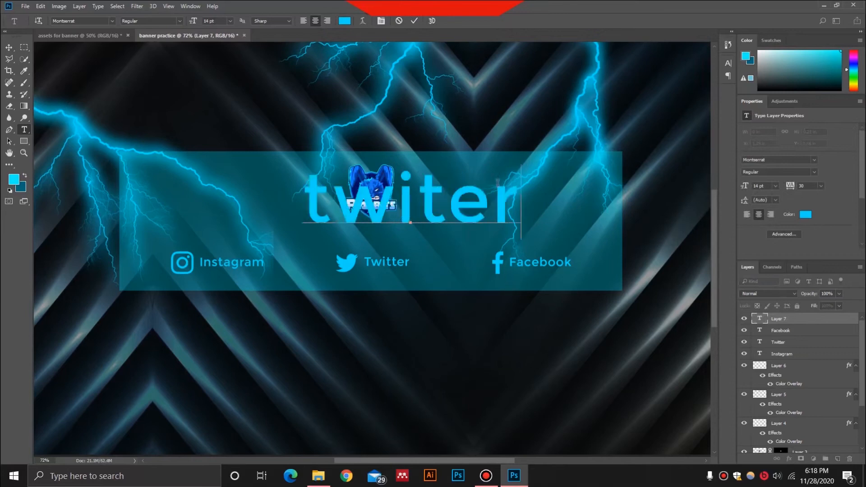
{"action": "left_click", "coordinate": [810, 322]}
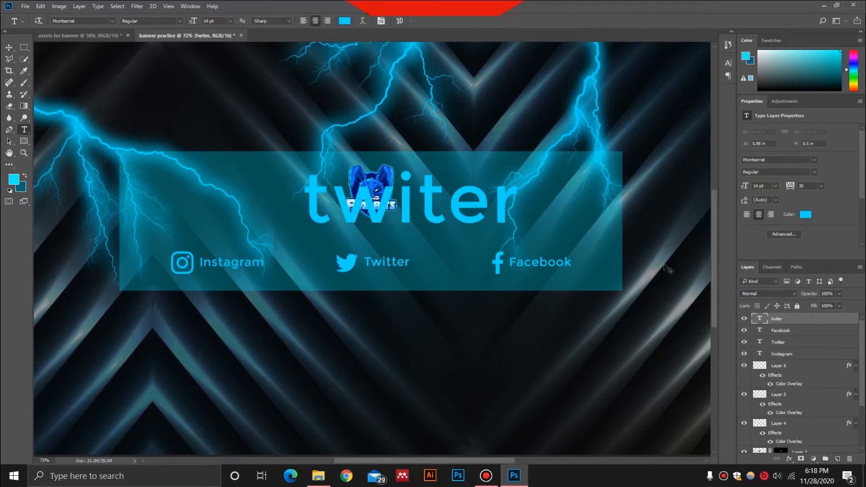
Scale the "twiter" text down to about 11.6 pt and delete its layer
{"action": "key", "text": "ctrl+t"}
{"action": "left_click_drag", "start_coordinate": [521, 166], "coordinate": [477, 198]}
{"action": "key", "text": "t"}
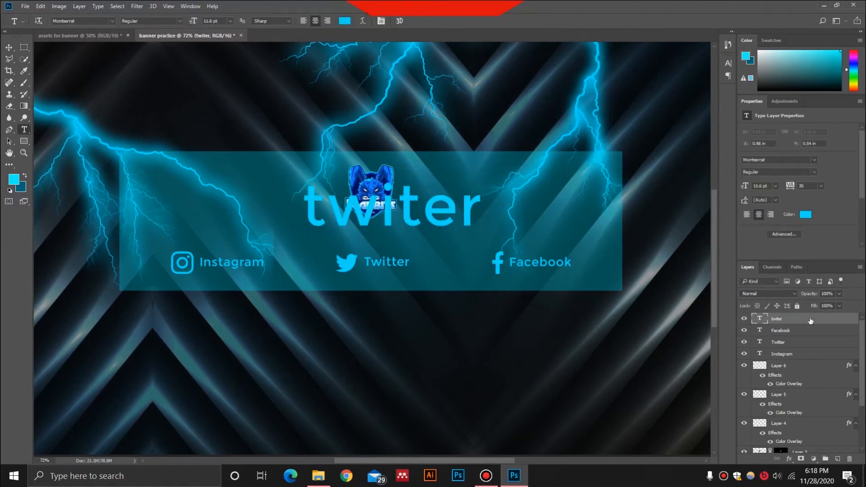
{"action": "key", "text": "Delete"}
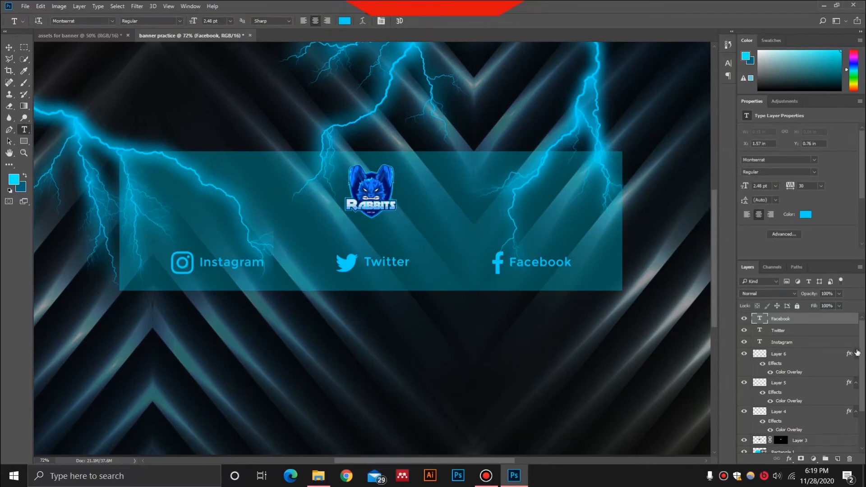
Select the three text labels and three icon layers and align their vertical centers
{"action": "left_click", "coordinate": [811, 332], "text": "ctrl"}
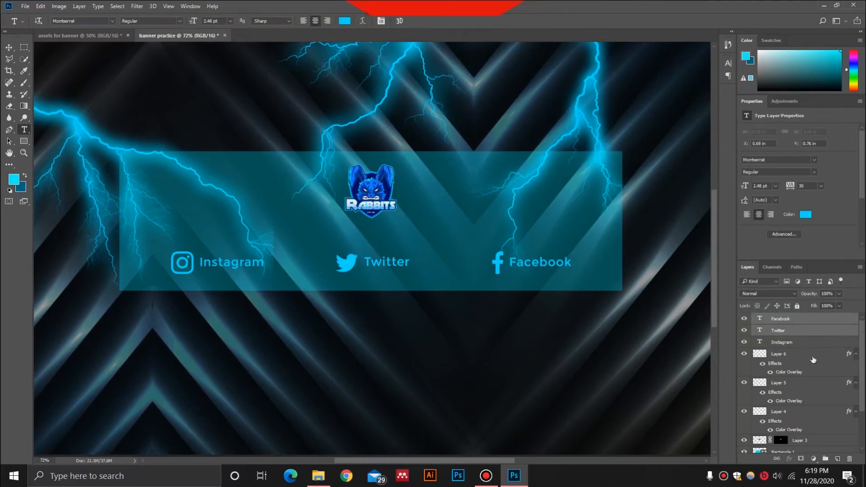
{"action": "left_click", "coordinate": [812, 342], "text": "ctrl"}
{"action": "left_click", "coordinate": [813, 354], "text": "ctrl"}
{"action": "left_click", "coordinate": [815, 383], "text": "ctrl"}
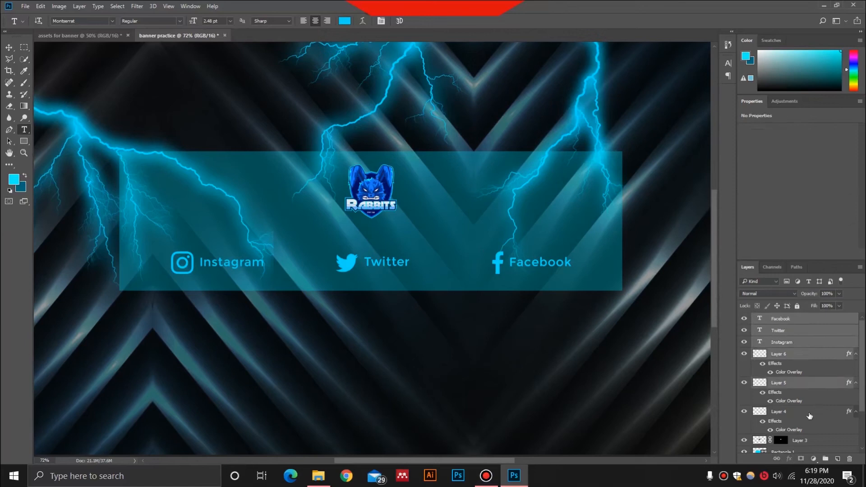
{"action": "left_click", "coordinate": [810, 413], "text": "ctrl"}
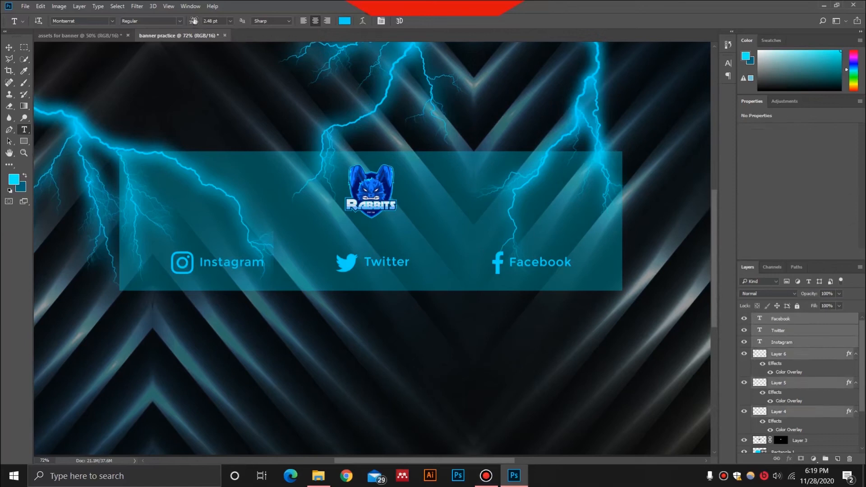
{"action": "left_click", "coordinate": [9, 47]}
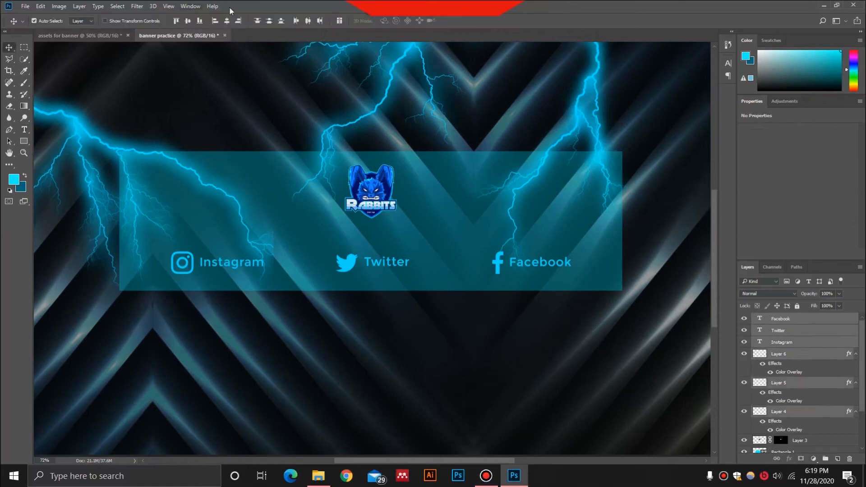
{"action": "left_click", "coordinate": [188, 21]}
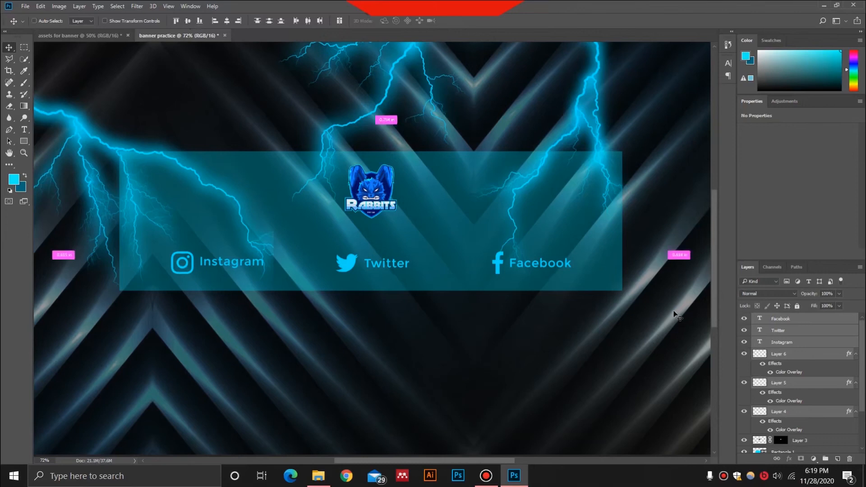
Reposition the aligned icons and labels together so the row is horizontally centered in the cyan rectangle
{"action": "key", "text": "ctrl+t"}
{"action": "left_click_drag", "start_coordinate": [518, 264], "coordinate": [515, 264]}
{"action": "key", "text": "Return"}
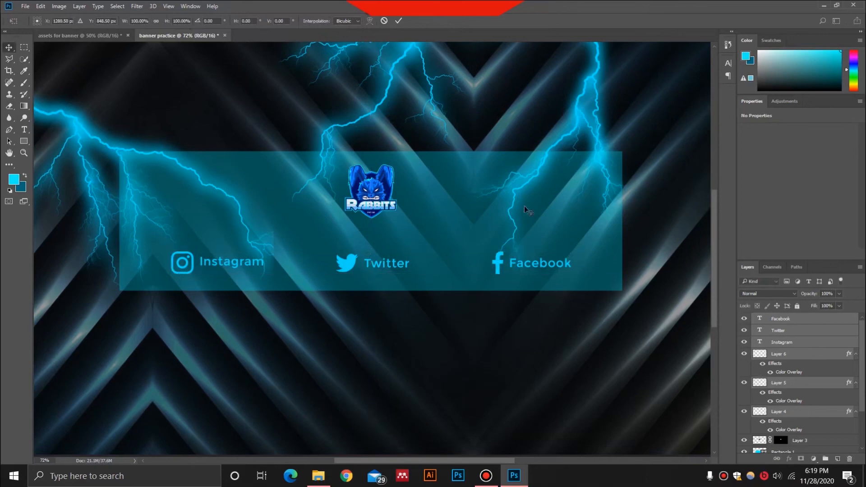
{"action": "scroll", "coordinate": [762, 410], "scroll_direction": "down", "scroll_amount": 3}
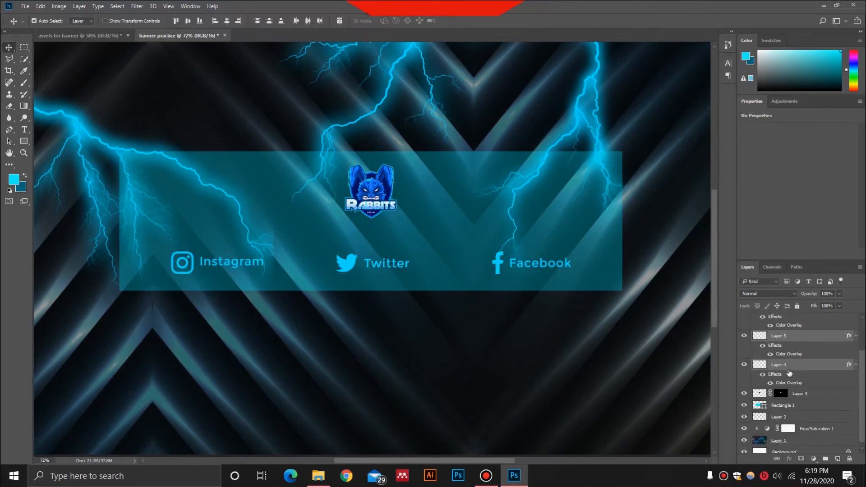
Hide the cyan safe-area rectangle to preview the whole banner without it, and show the rectangle again
{"action": "left_click", "coordinate": [745, 401]}
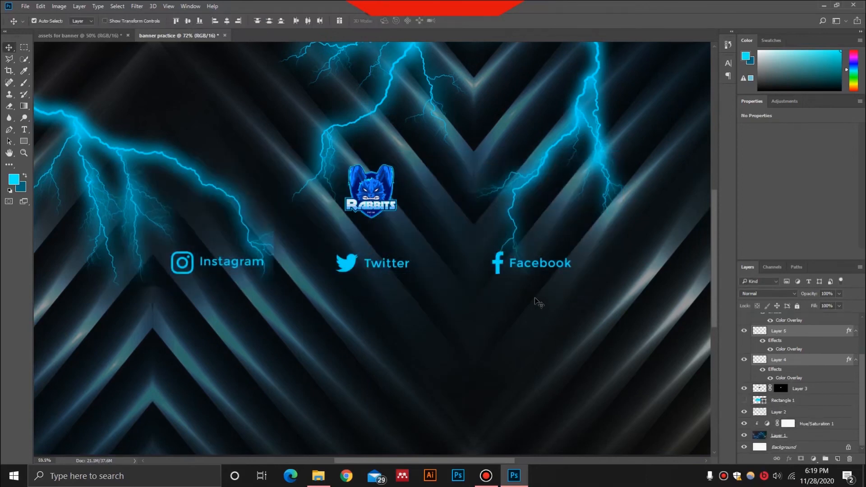
{"action": "scroll", "coordinate": [535, 297], "scroll_direction": "down", "scroll_amount": 3}
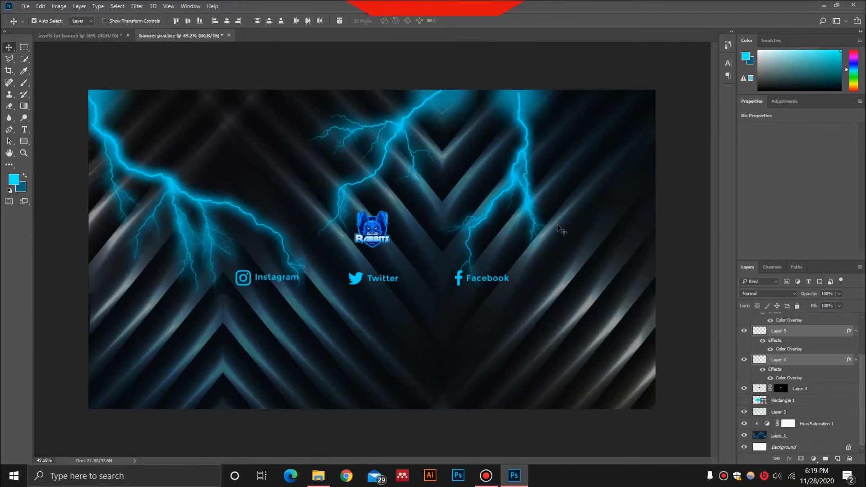
{"action": "scroll", "coordinate": [783, 354], "scroll_direction": "up", "scroll_amount": 2}
{"action": "scroll", "coordinate": [783, 353], "scroll_direction": "down", "scroll_amount": 2}
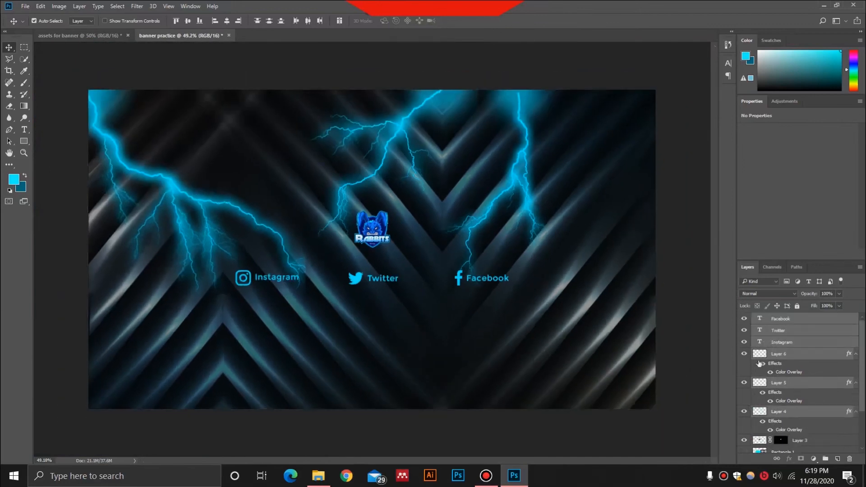
{"action": "left_click", "coordinate": [744, 418]}
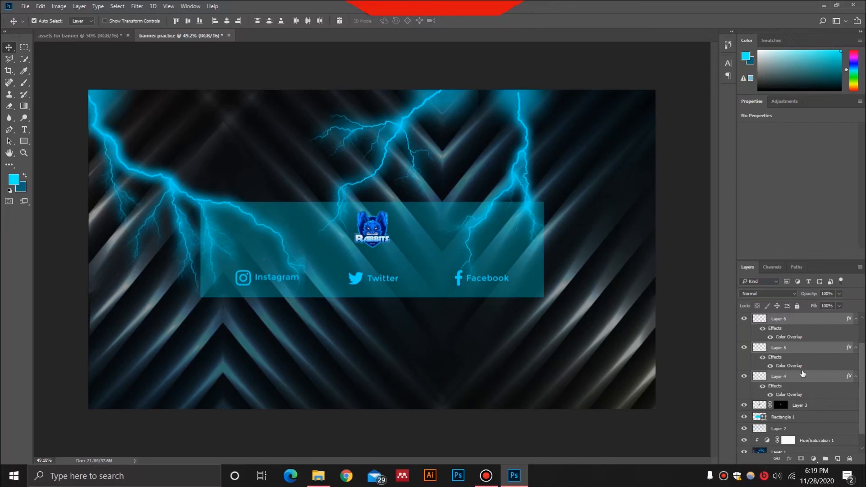
Select only the Instagram text layer and hide the cyan Rectangle 1 layer
{"action": "scroll", "coordinate": [801, 366], "scroll_direction": "up", "scroll_amount": 2}
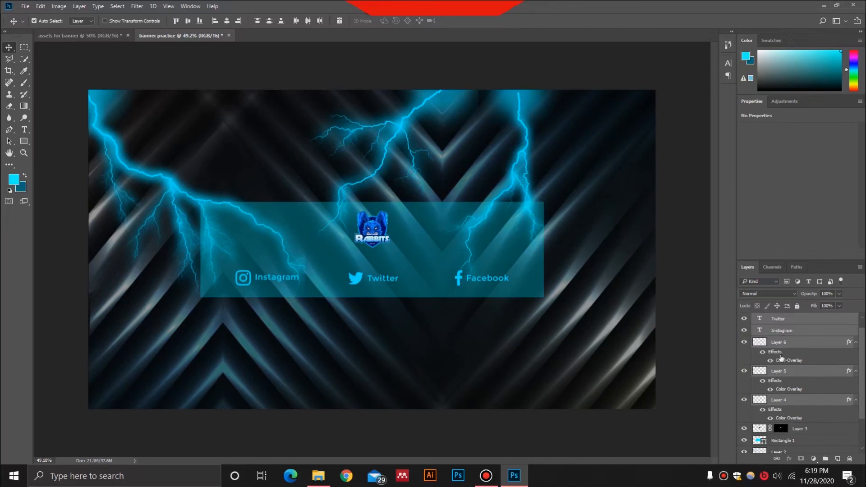
{"action": "left_click", "coordinate": [769, 342]}
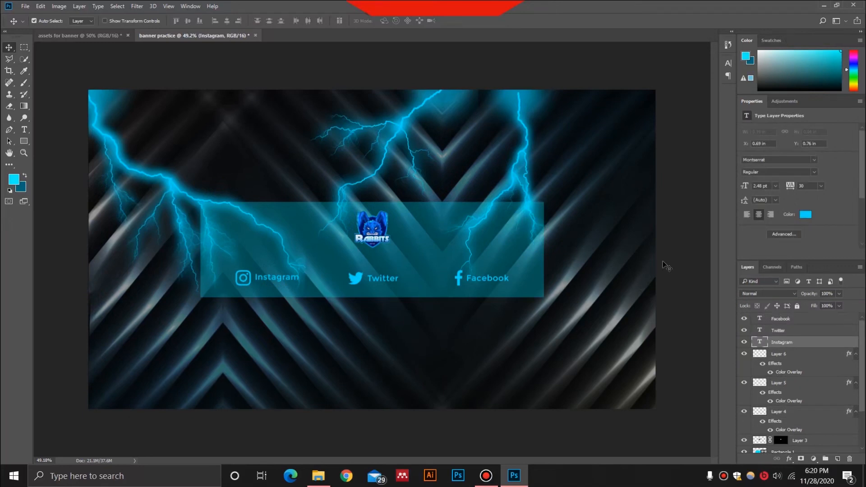
{"action": "scroll", "coordinate": [806, 366], "scroll_direction": "down", "scroll_amount": 2}
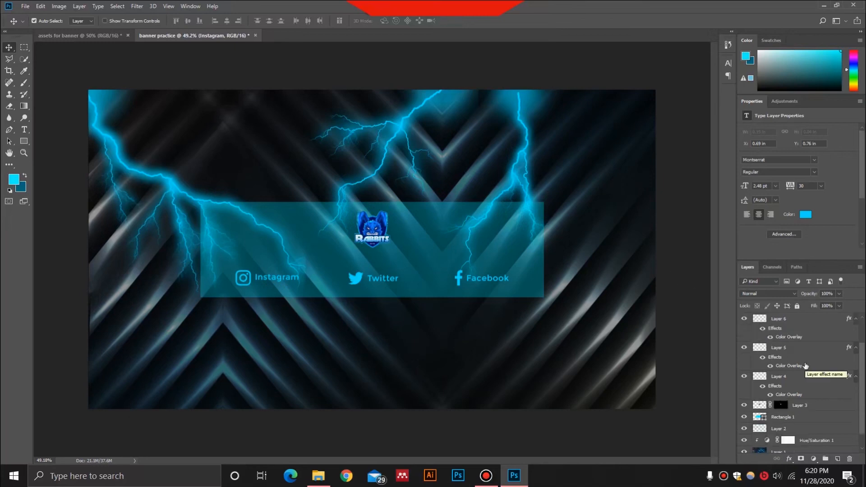
{"action": "left_click", "coordinate": [745, 417]}
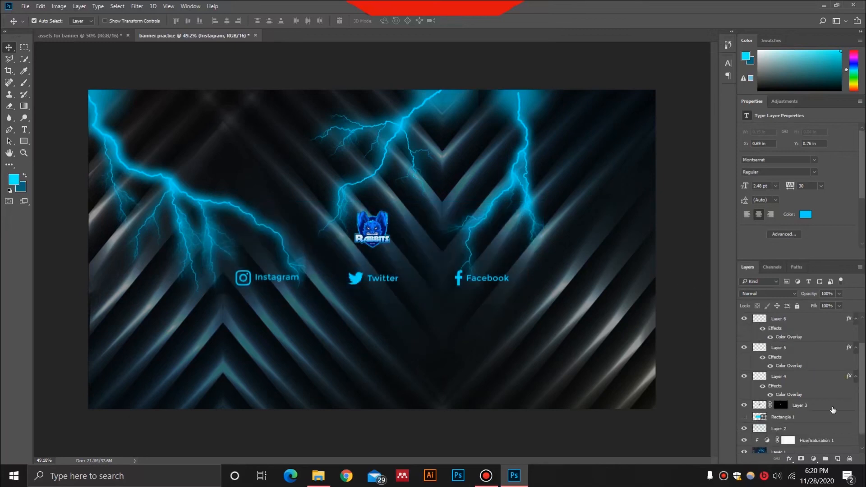
{"action": "scroll", "coordinate": [484, 302], "scroll_direction": "up", "scroll_amount": 3}
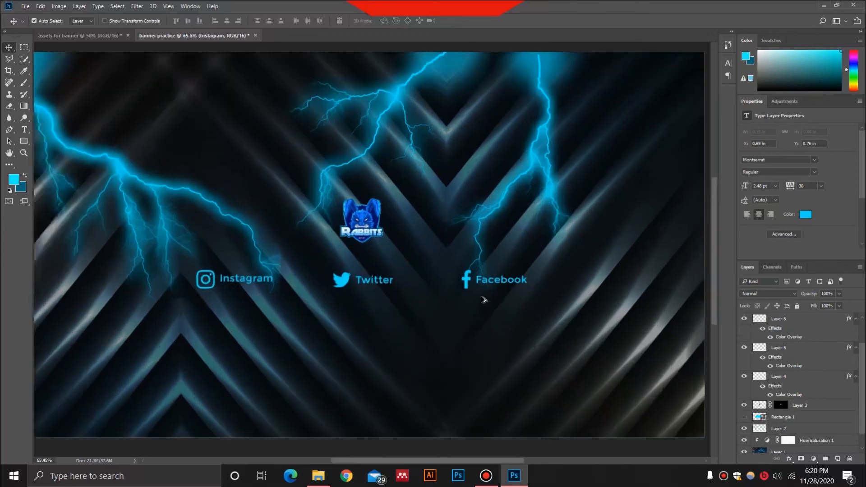
{"action": "scroll", "coordinate": [483, 301], "scroll_direction": "down", "scroll_amount": 1}
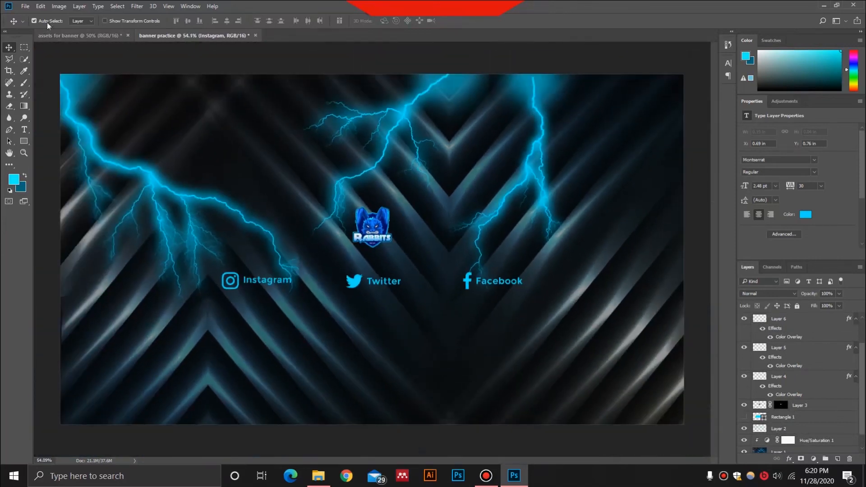
Save the banner as a JPEG named "banner practice" in the same folder, with image quality 8 (High) and the Baseline ("Standard") format
{"action": "left_click", "coordinate": [25, 7]}
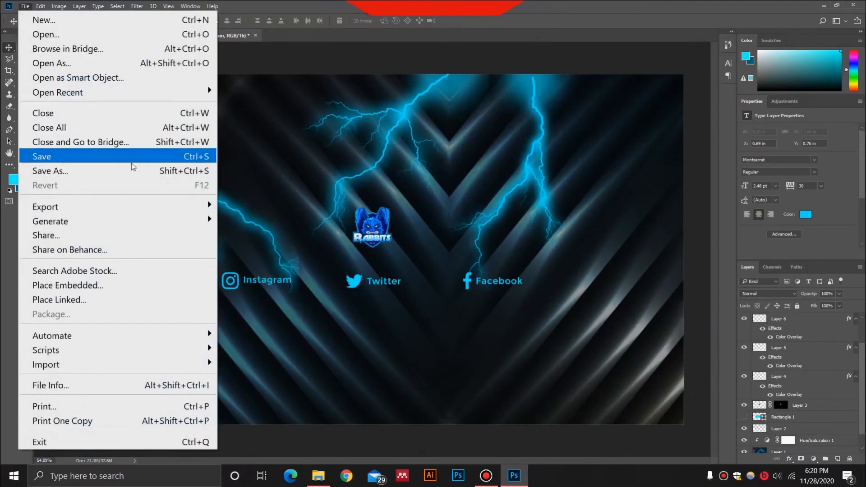
{"action": "mouse_move", "coordinate": [144, 212]}
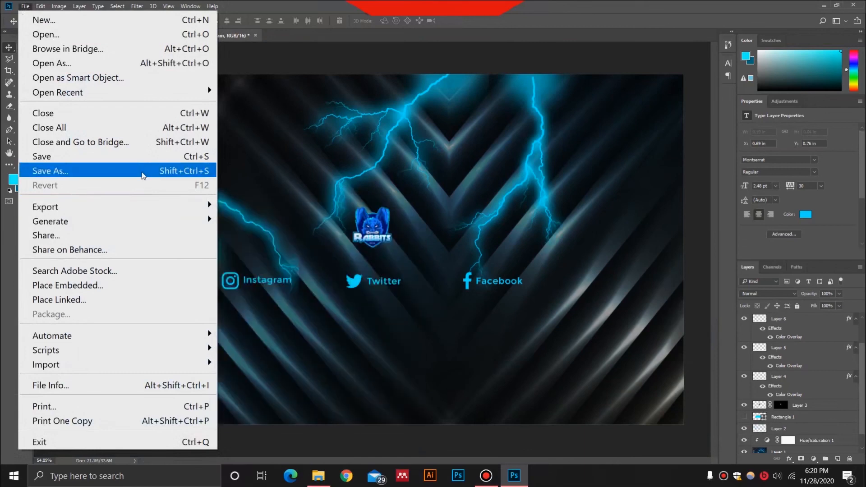
{"action": "left_click", "coordinate": [141, 172]}
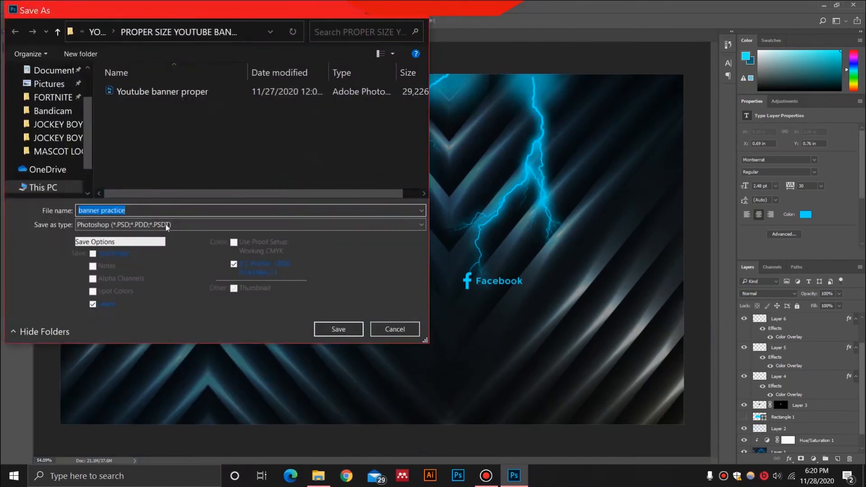
{"action": "left_click", "coordinate": [167, 227]}
{"action": "left_click", "coordinate": [174, 279]}
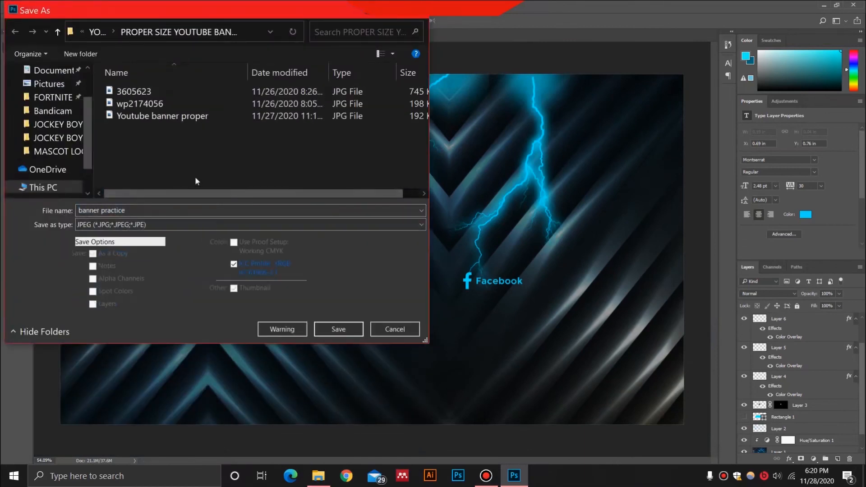
{"action": "left_click", "coordinate": [170, 213]}
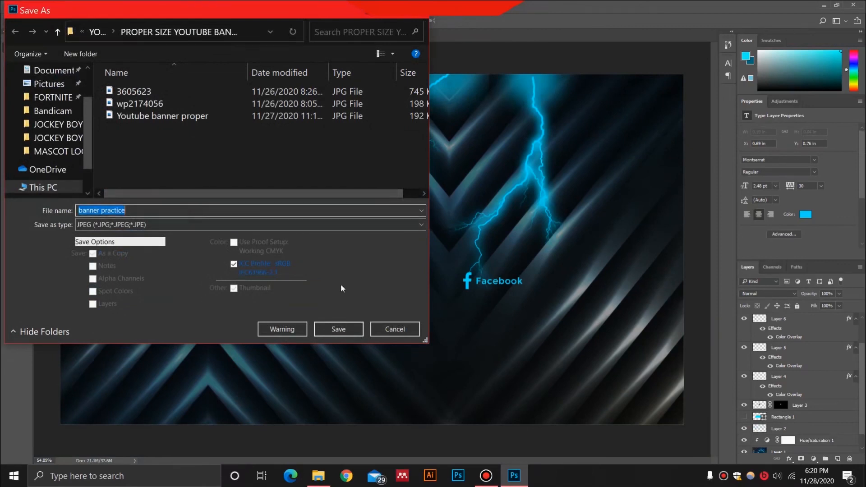
{"action": "left_click", "coordinate": [339, 329]}
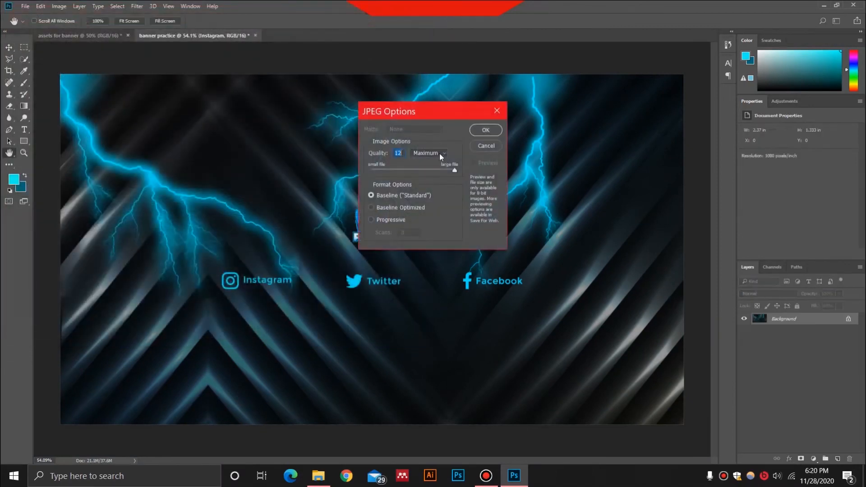
{"action": "left_click", "coordinate": [417, 174]}
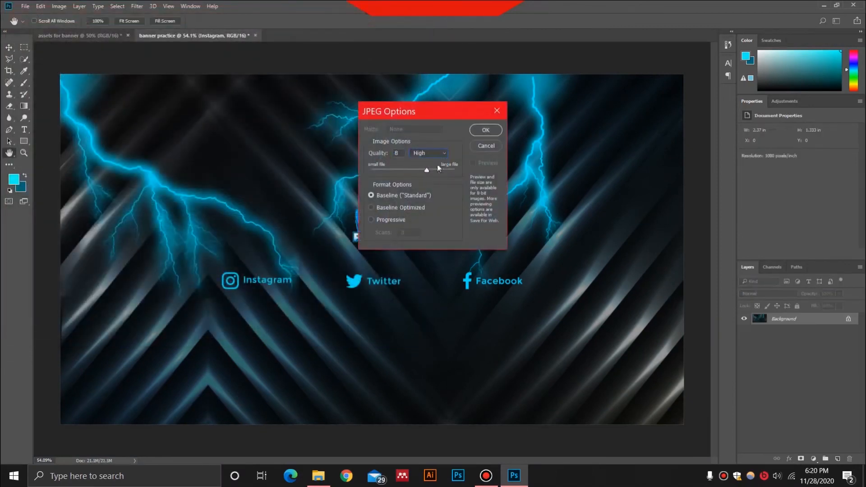
{"action": "left_click", "coordinate": [481, 131]}
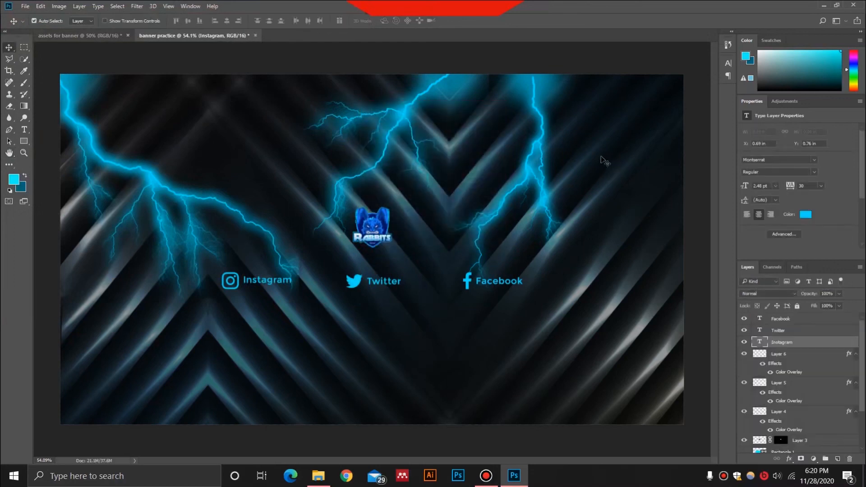